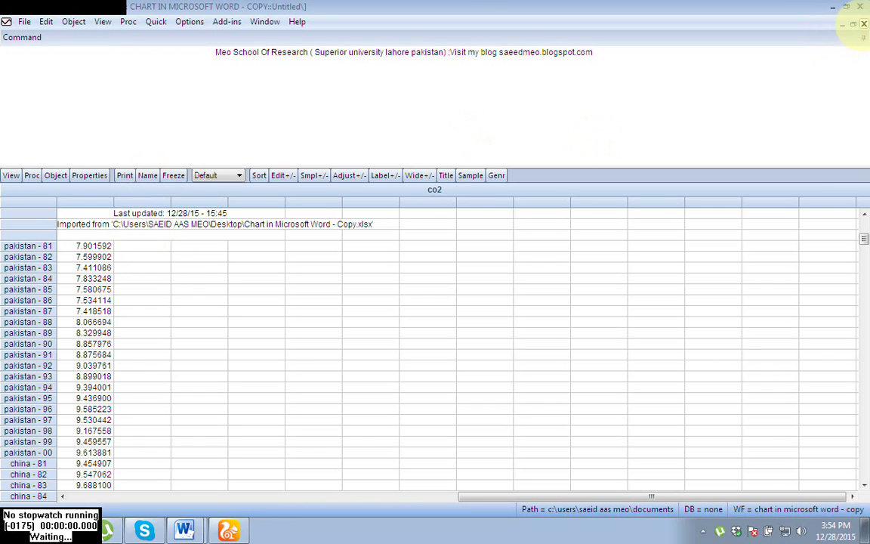
Step: Close and reopen the co2 series, and open its panel unit root test settings
click(864, 23)
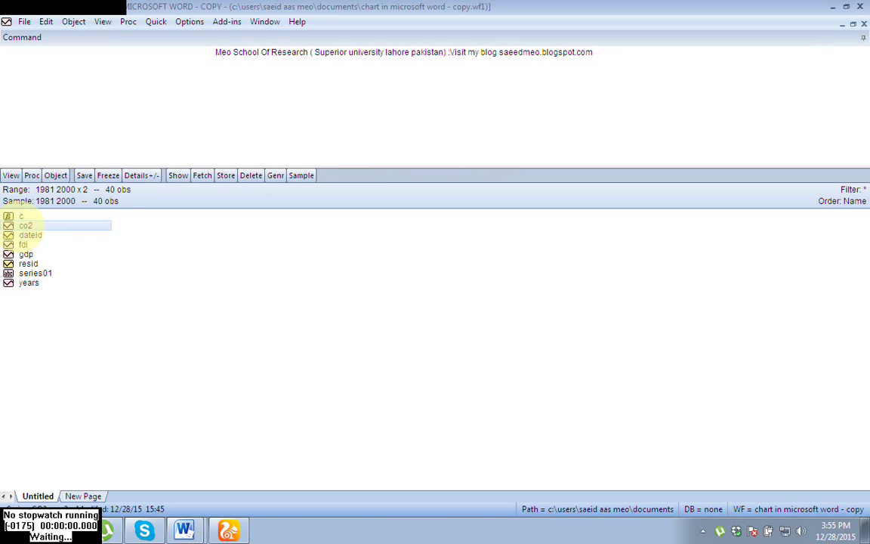
right_click(26, 226)
click(44, 234)
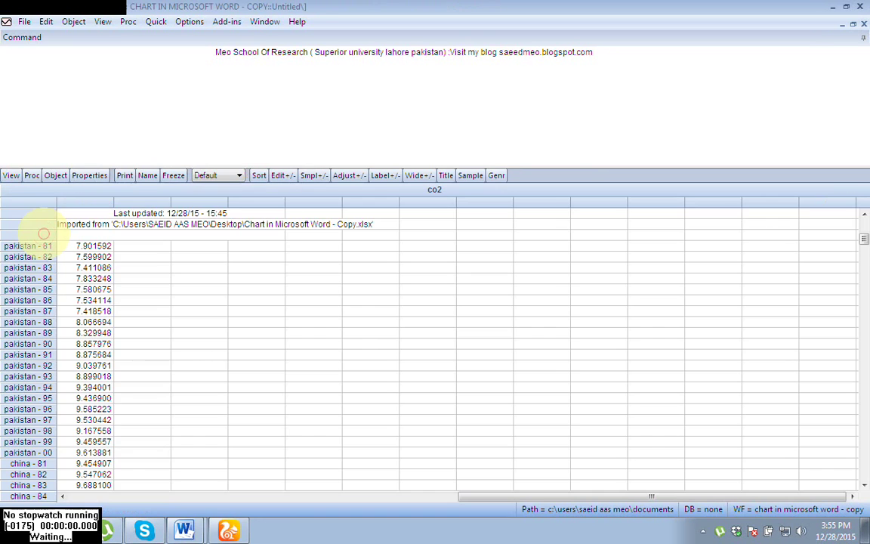
click(11, 175)
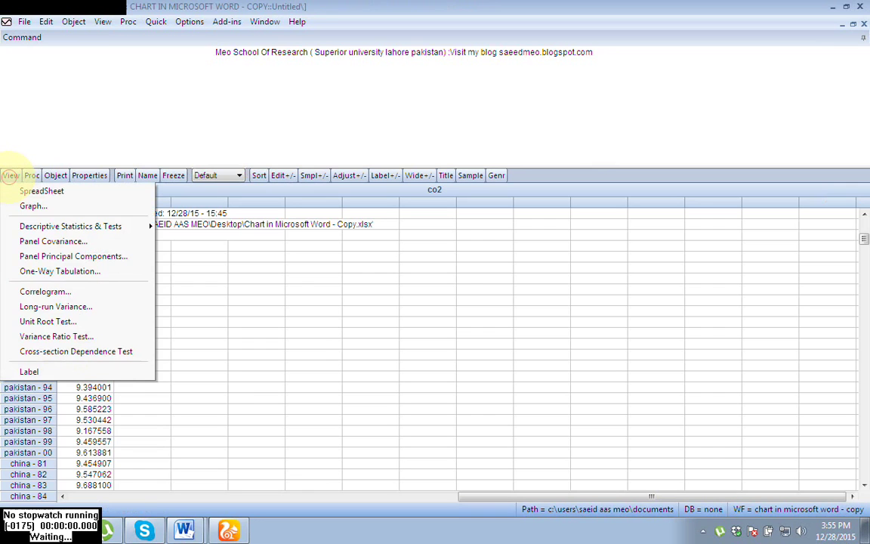
click(33, 321)
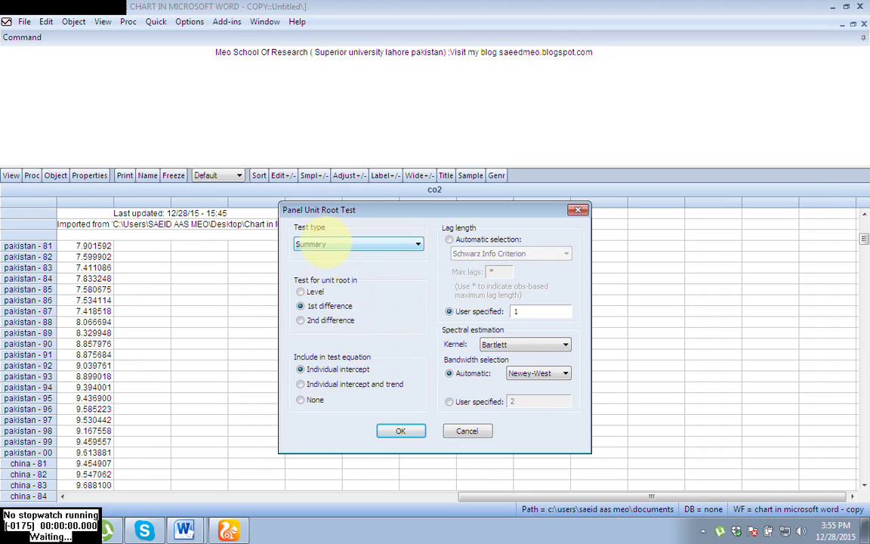
Step: Keep the test type as Summary and set the co2 unit root test to Level
click(321, 245)
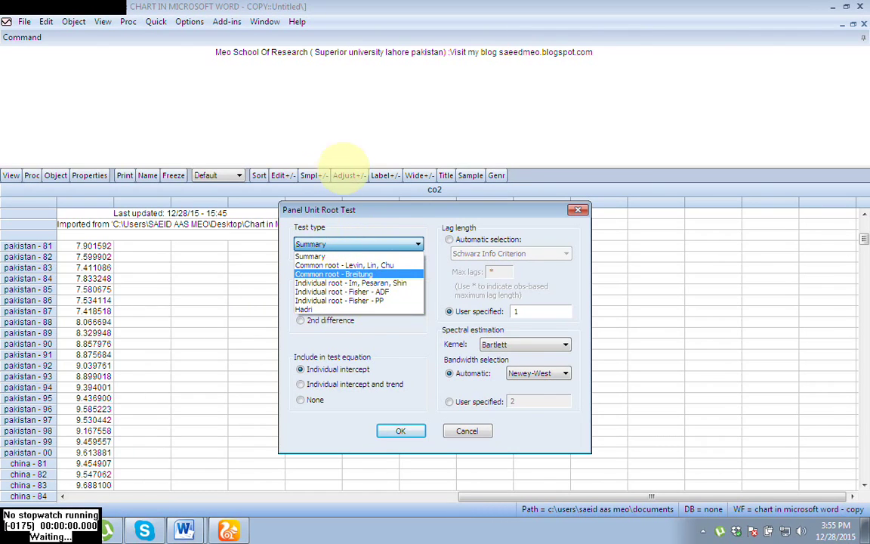
click(348, 243)
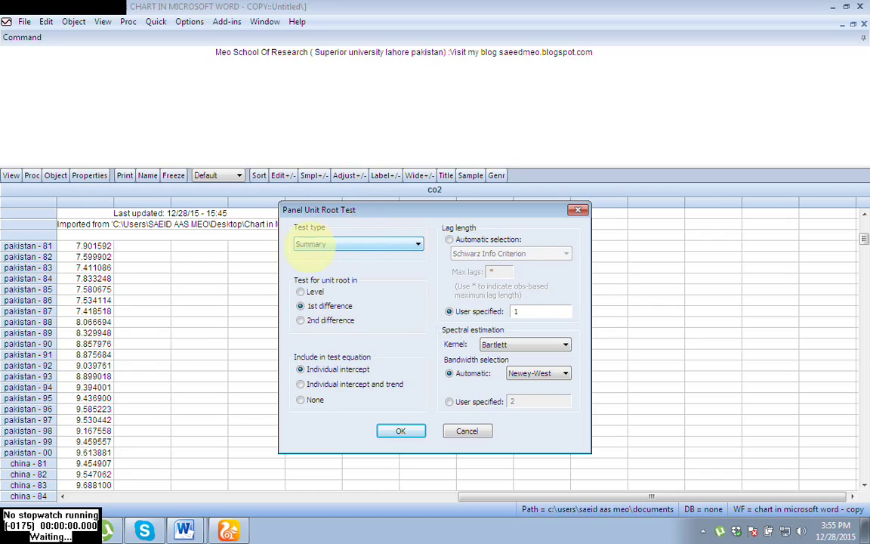
click(301, 292)
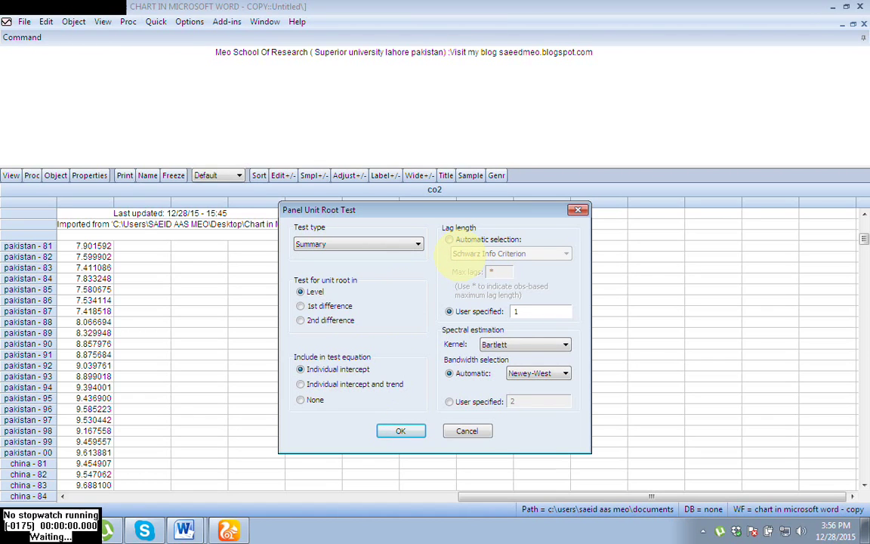
click(450, 240)
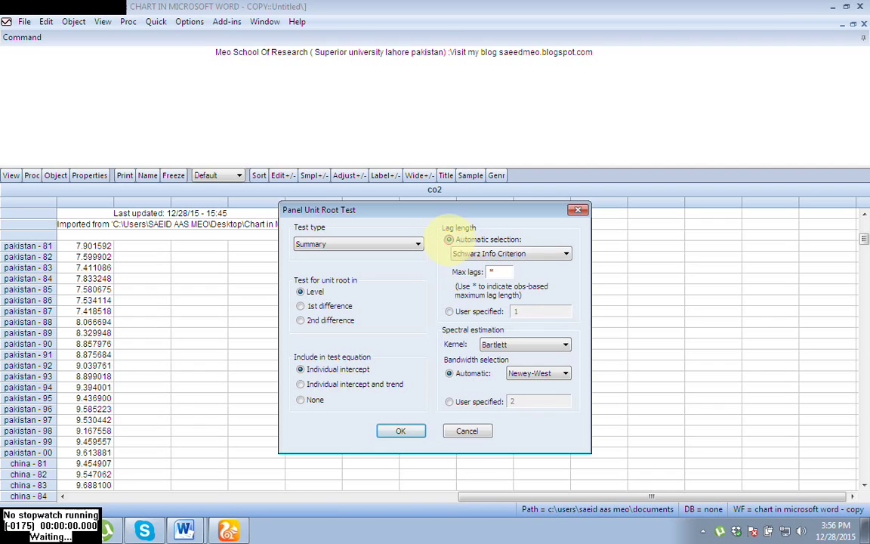
click(502, 253)
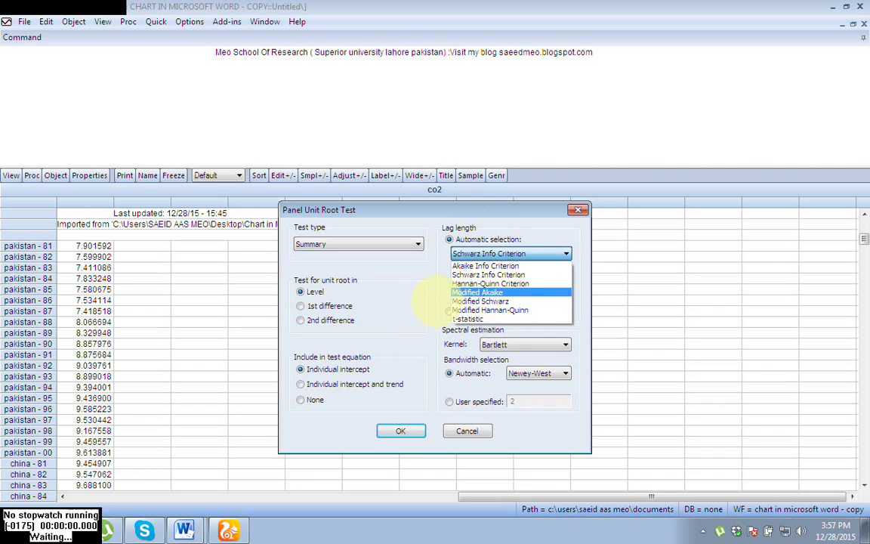
click(431, 295)
click(449, 311)
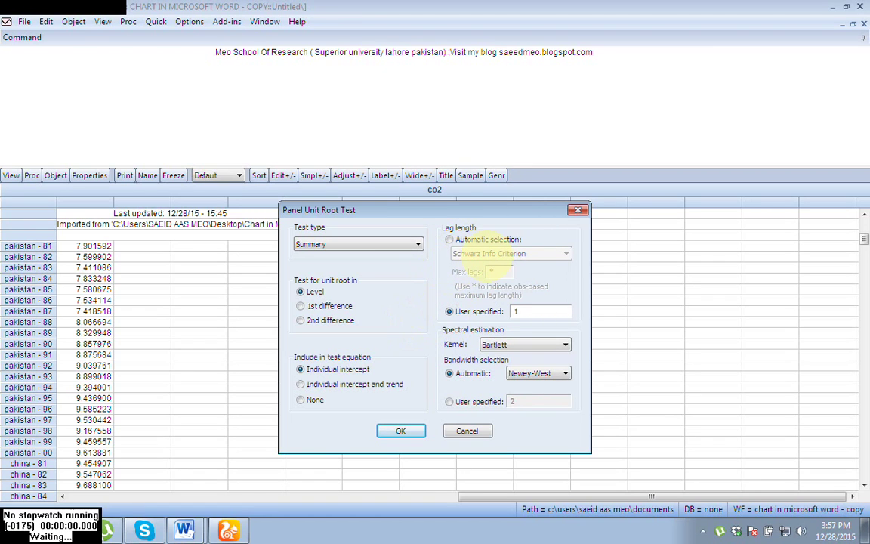
Step: Run the level test on co2 and compare the Levin, Lin & Chu probability with the null hypothesis notes in Word's Document2
click(400, 431)
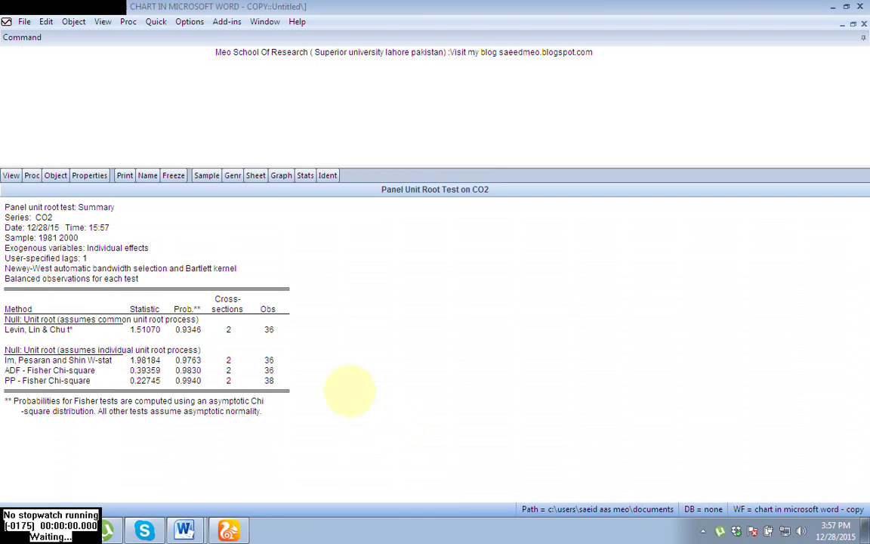
click(188, 330)
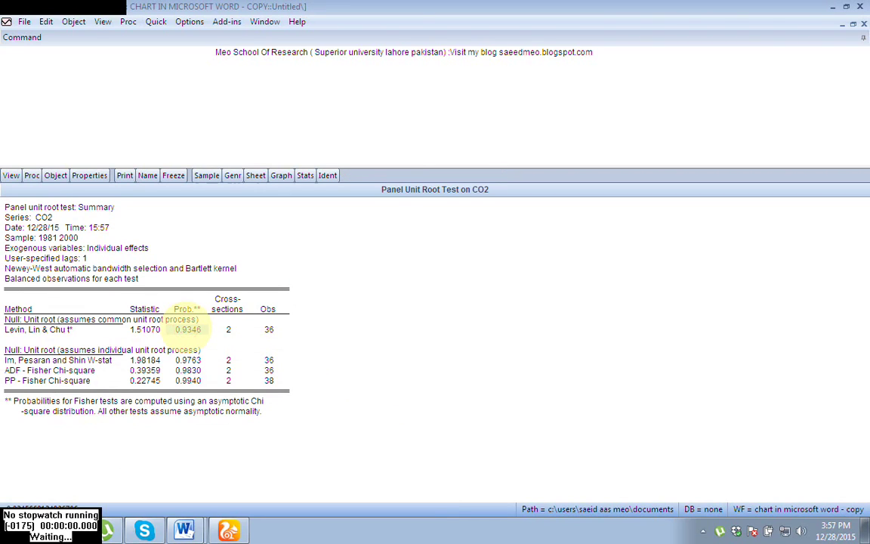
click(184, 530)
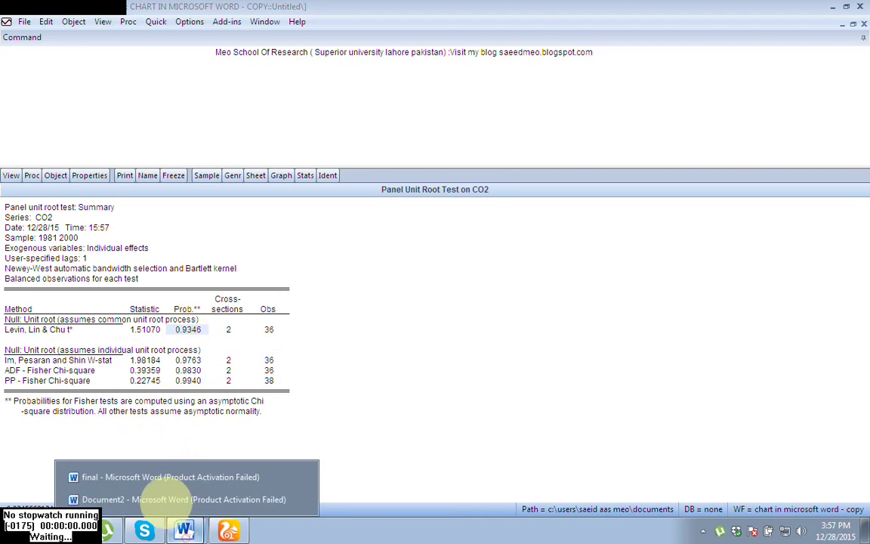
click(161, 499)
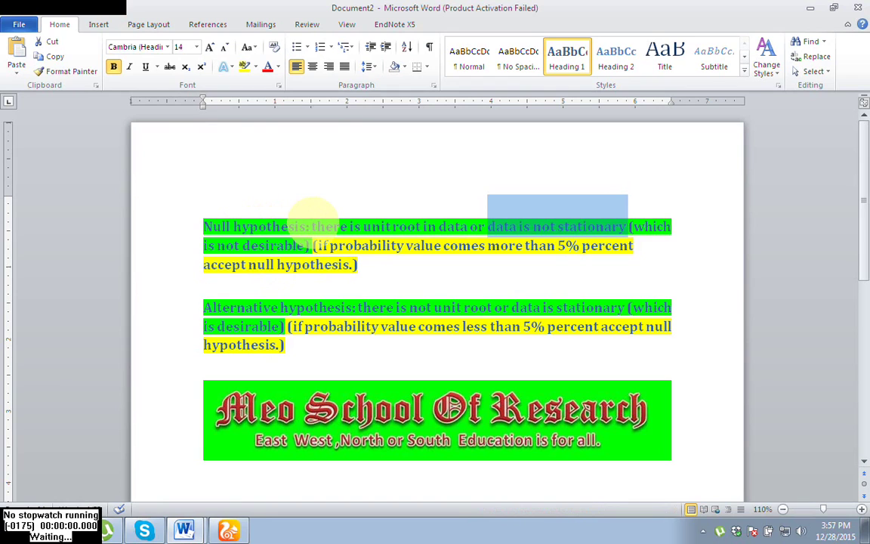
click(653, 228)
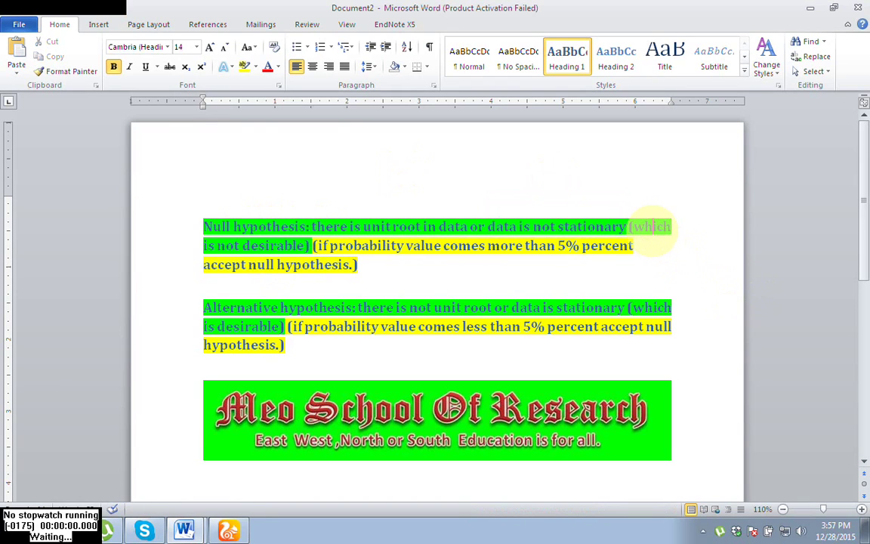
Step: Switch back to EViews, run the co2 panel unit root test in 1st difference and check the Levin, Lin & Chu probability
click(67, 529)
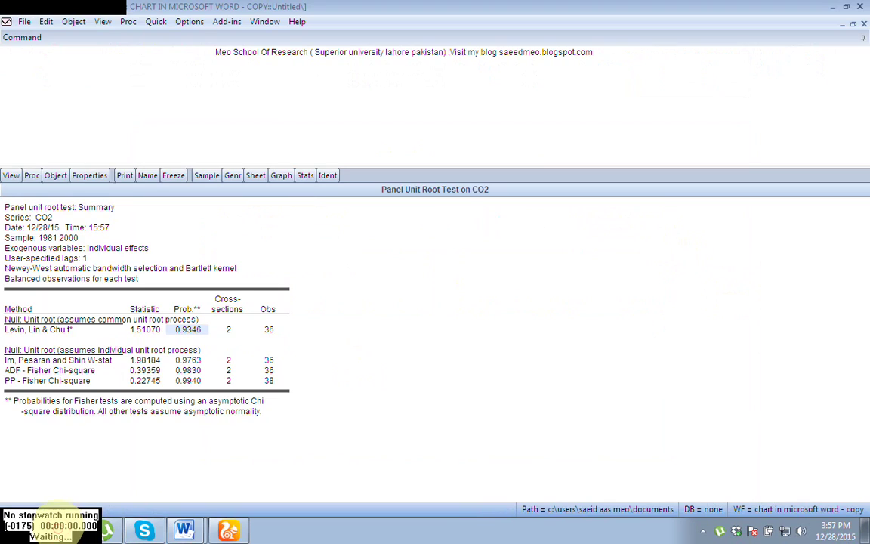
click(10, 176)
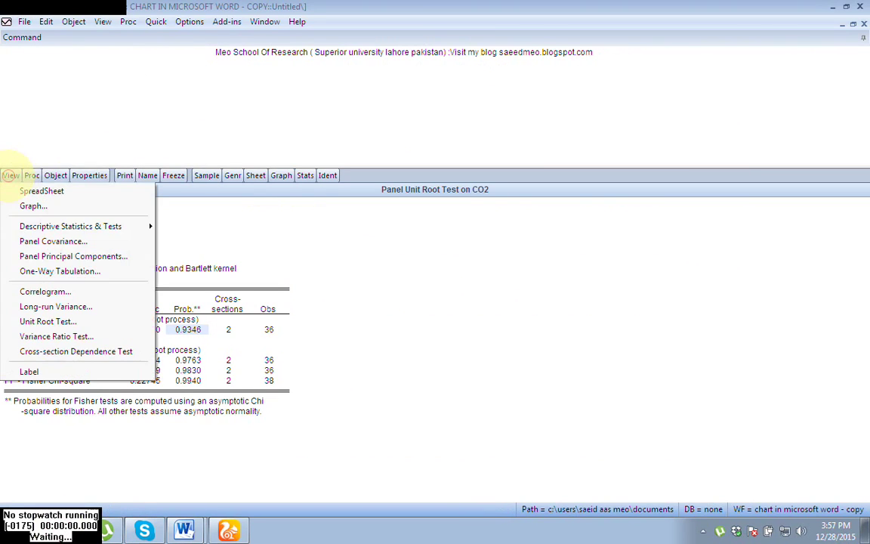
click(42, 321)
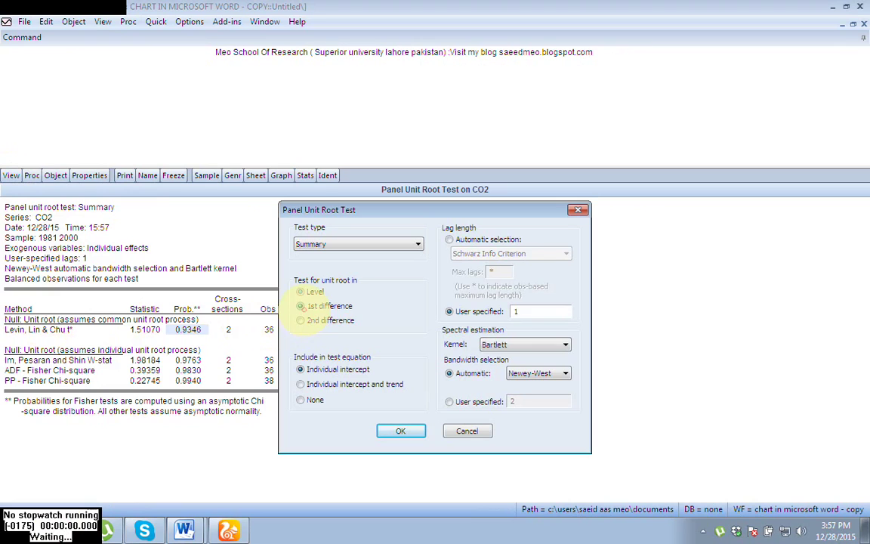
click(300, 306)
click(397, 430)
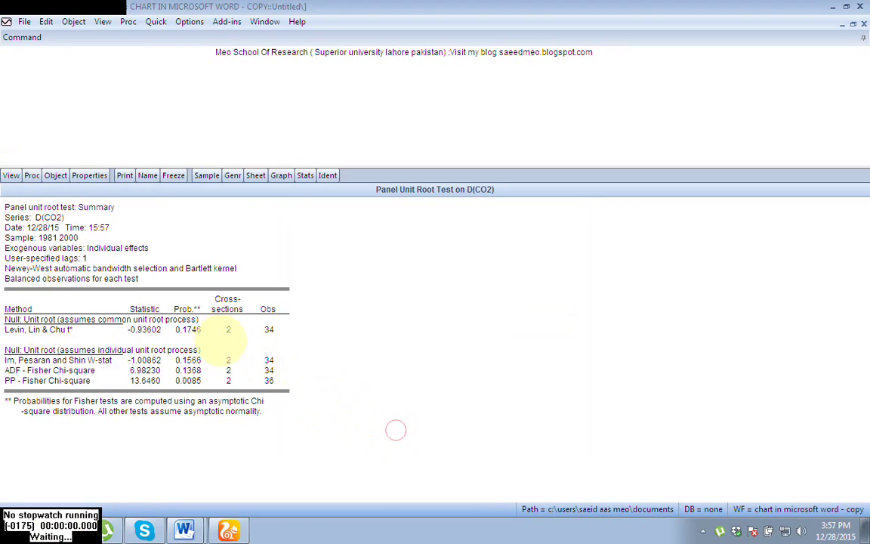
click(188, 329)
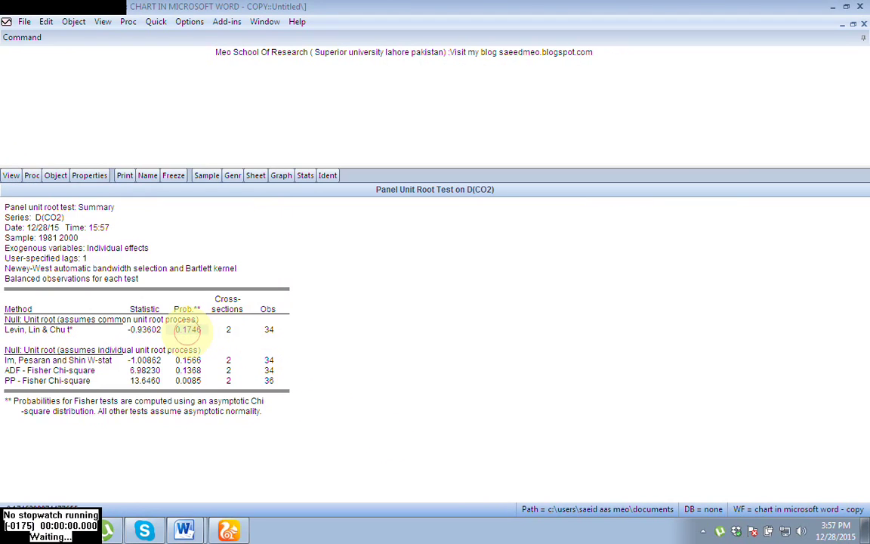
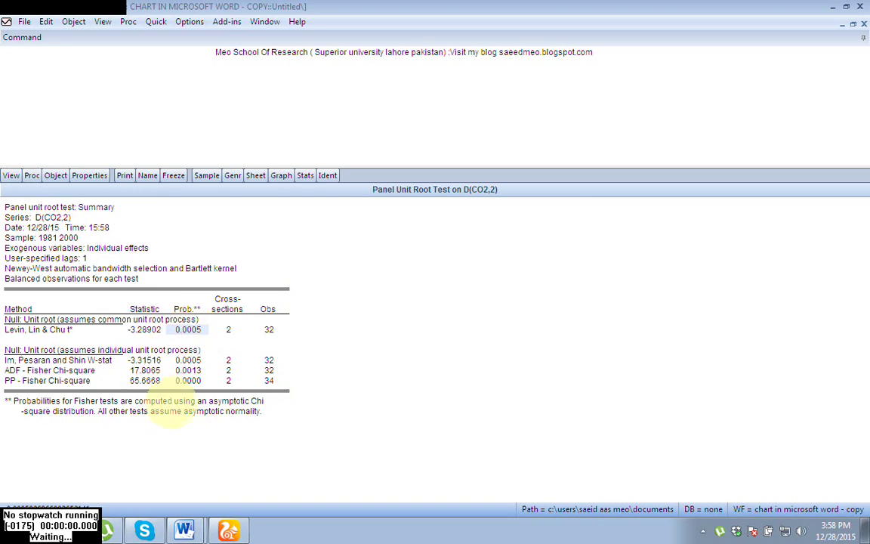
Step: In Word's Document2, replace "null" with "alternative" in the acceptance rule of the alternative hypothesis paragraph
mouse_move(185, 528)
click(182, 499)
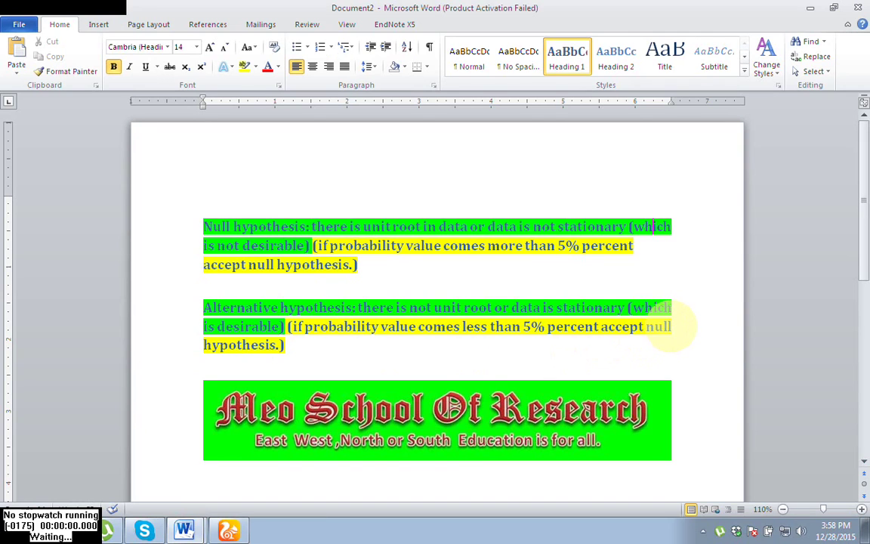
click(670, 326)
key(BackSpace)
key(BackSpace)
key(BackSpace)
key(BackSpace)
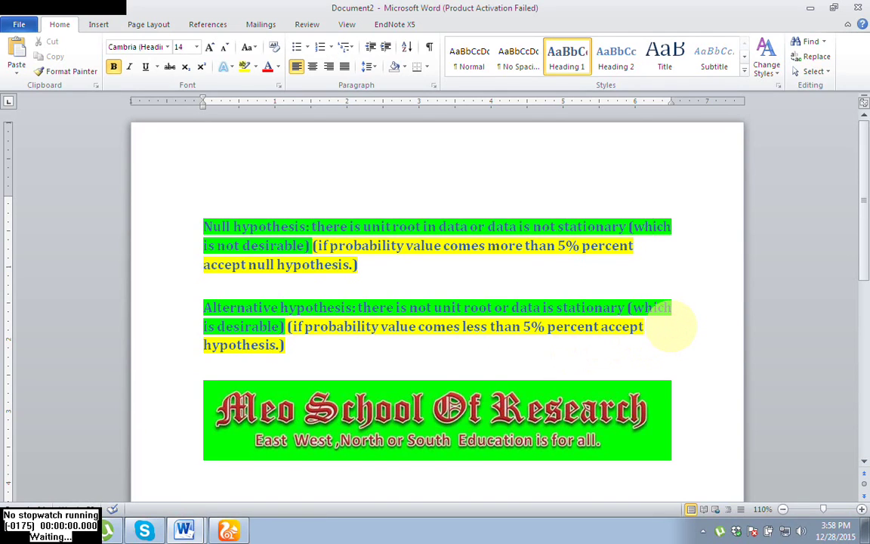
text(alterna)
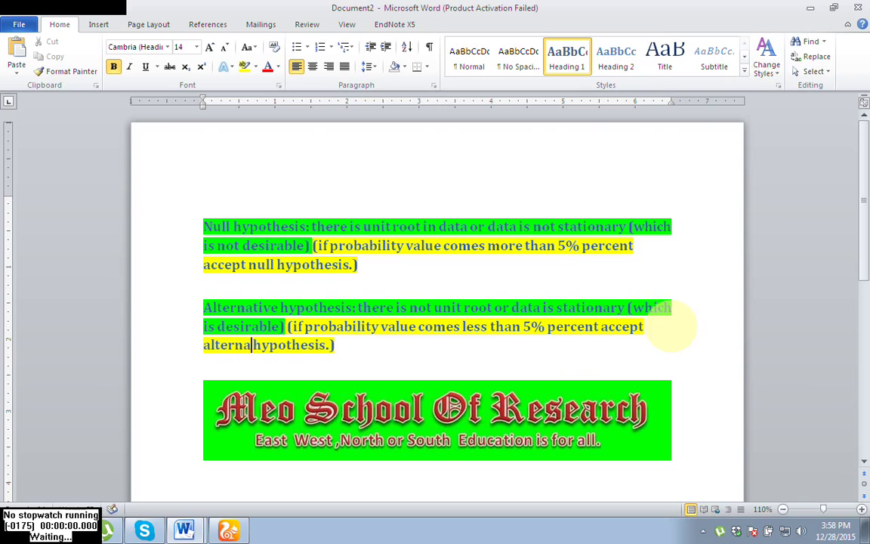
text(tive)
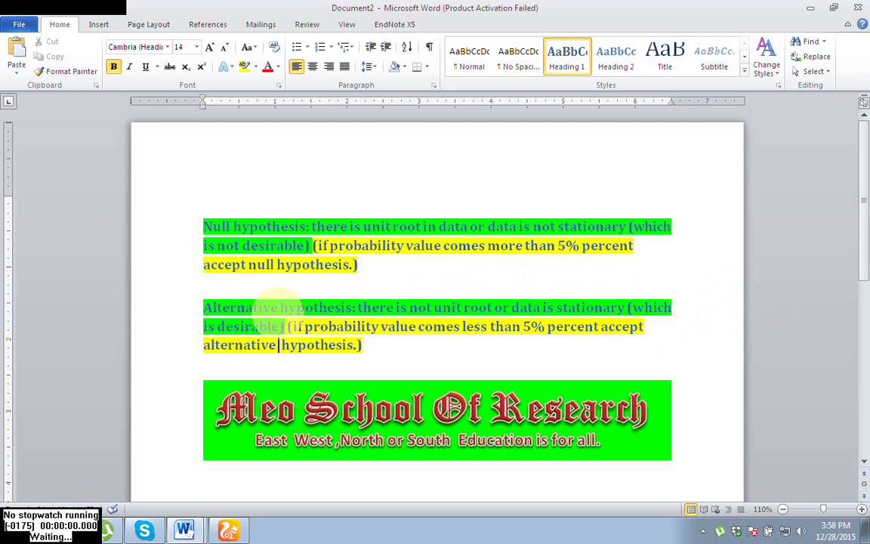
drag(227, 287, 429, 303)
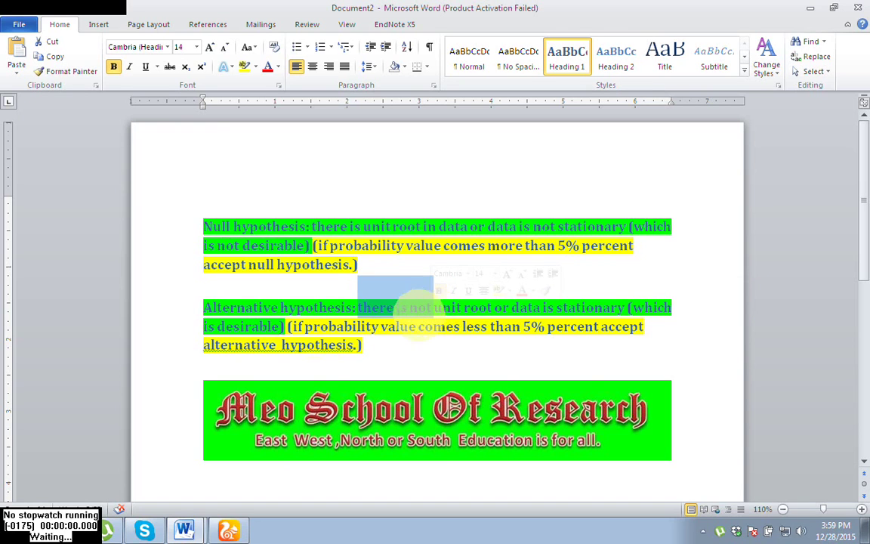
Step: Return to EViews, close the co2 results and open the panel unit root test settings for the fdi series
click(229, 531)
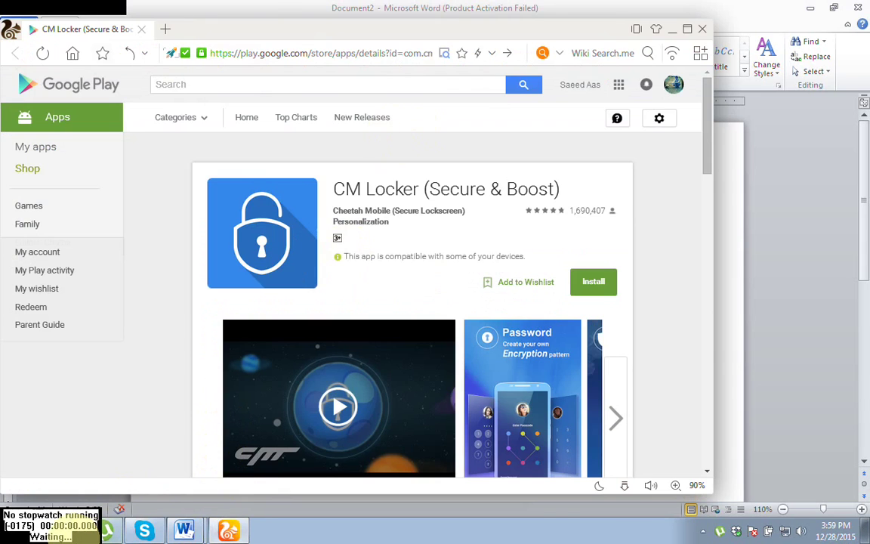
click(106, 531)
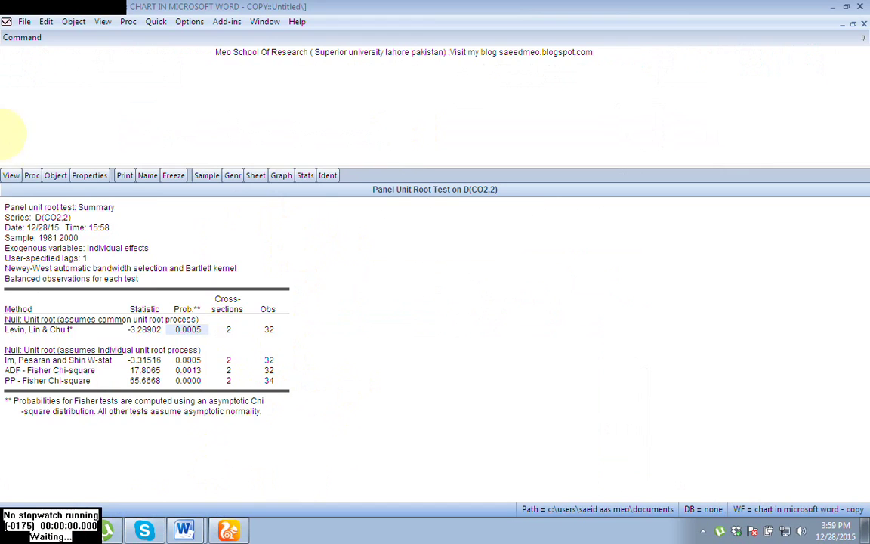
click(11, 175)
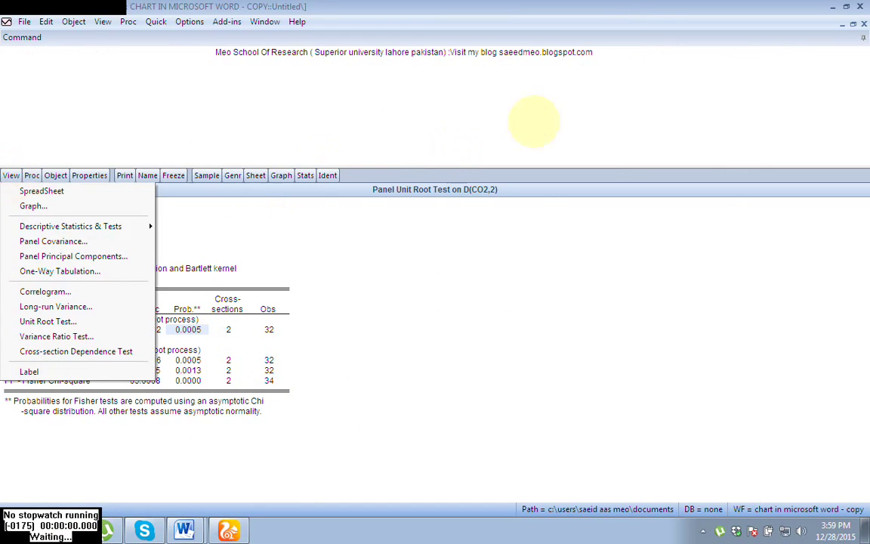
click(764, 62)
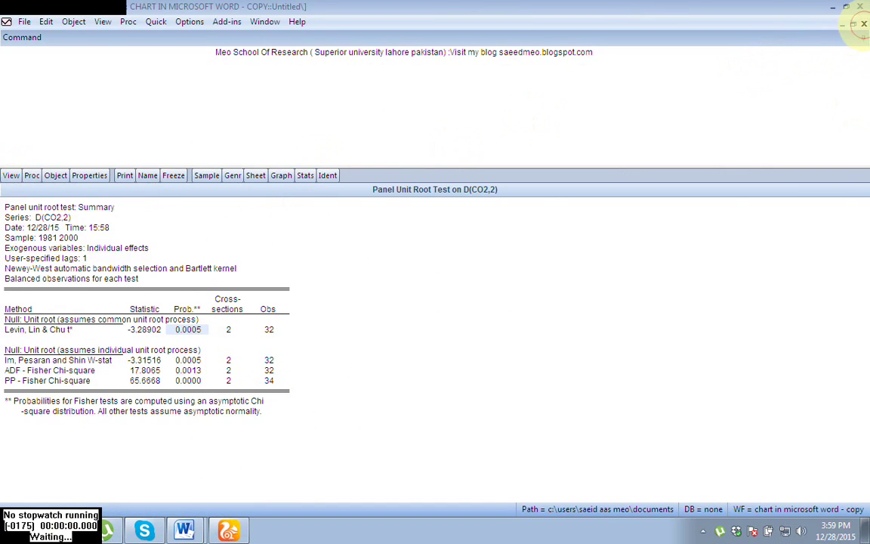
click(865, 24)
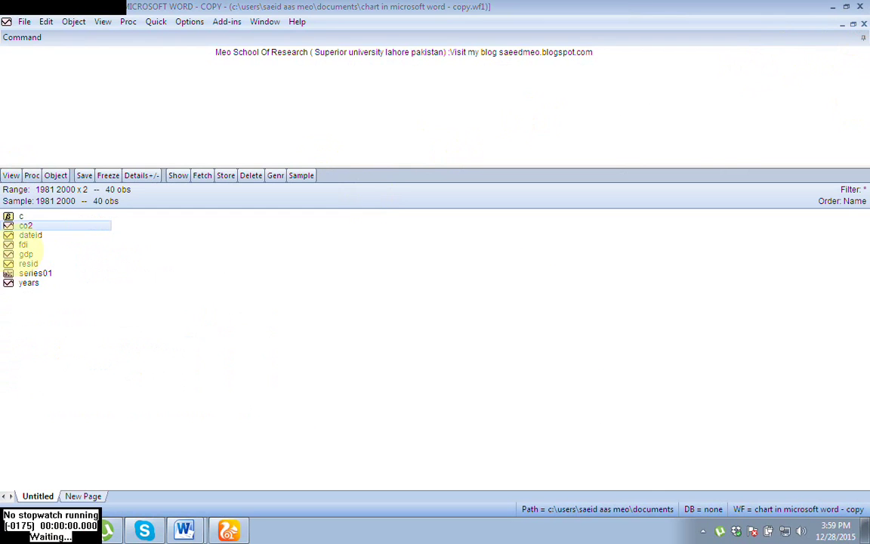
right_click(23, 245)
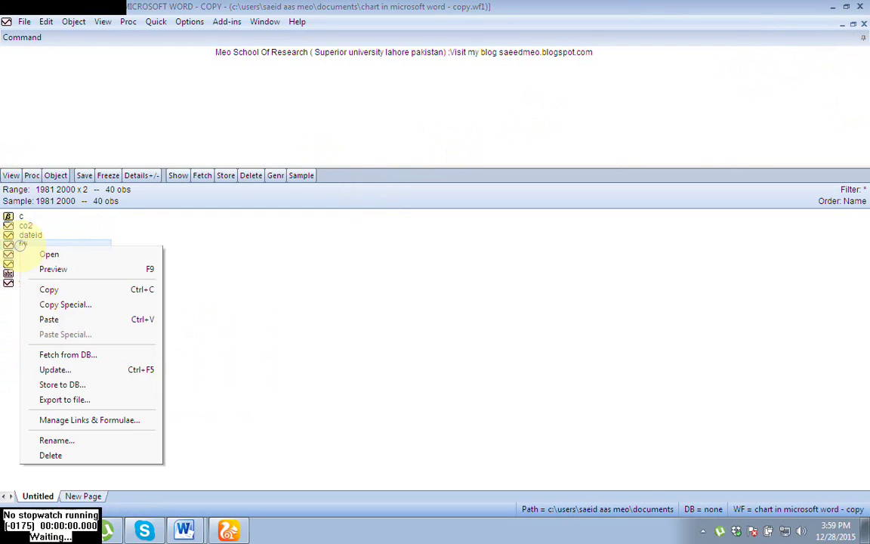
click(46, 255)
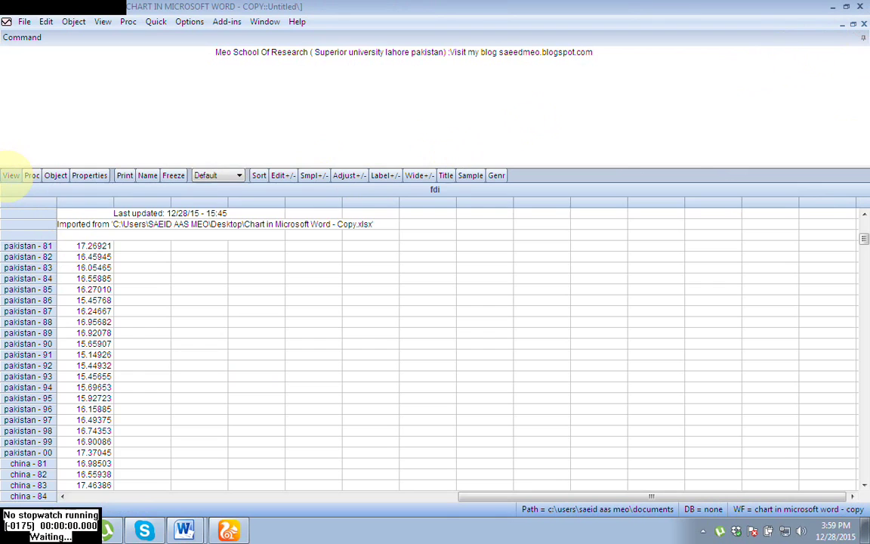
click(10, 175)
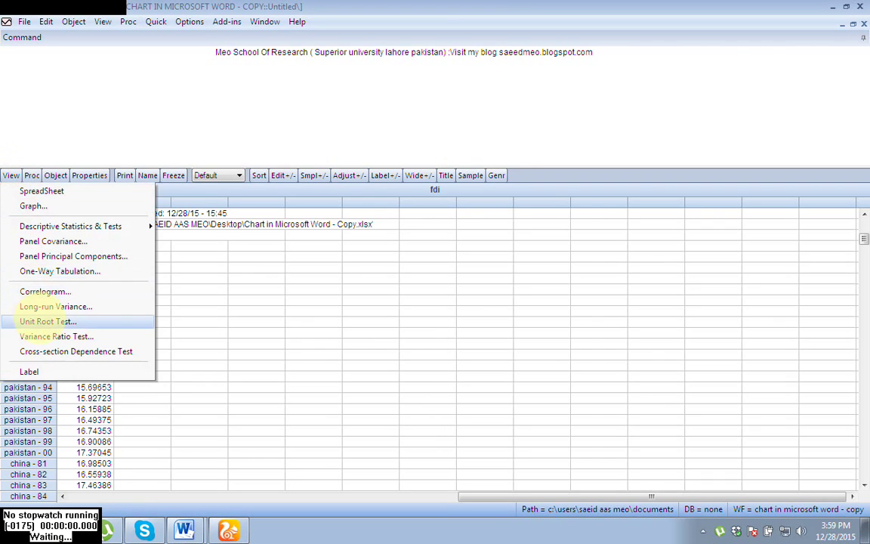
click(38, 321)
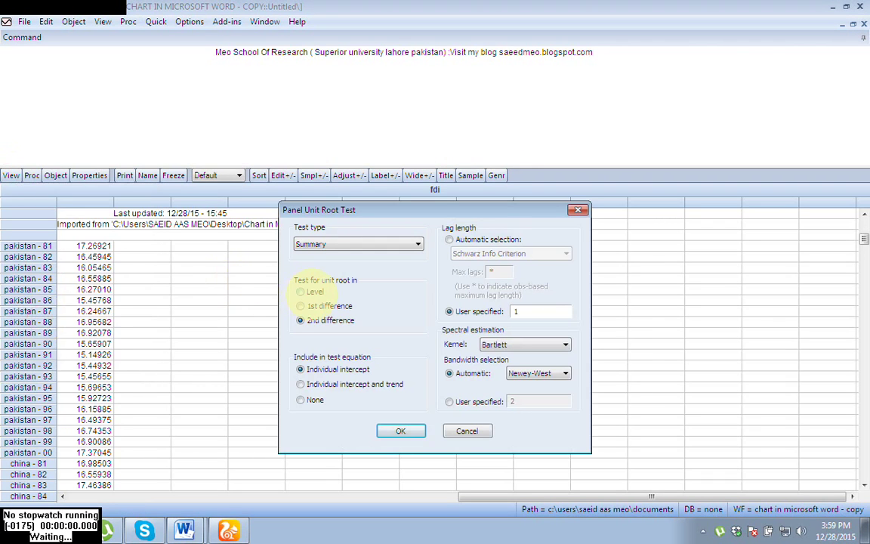
Step: Run the summary panel unit root test on fdi in level and again in 1st difference
click(301, 292)
click(396, 430)
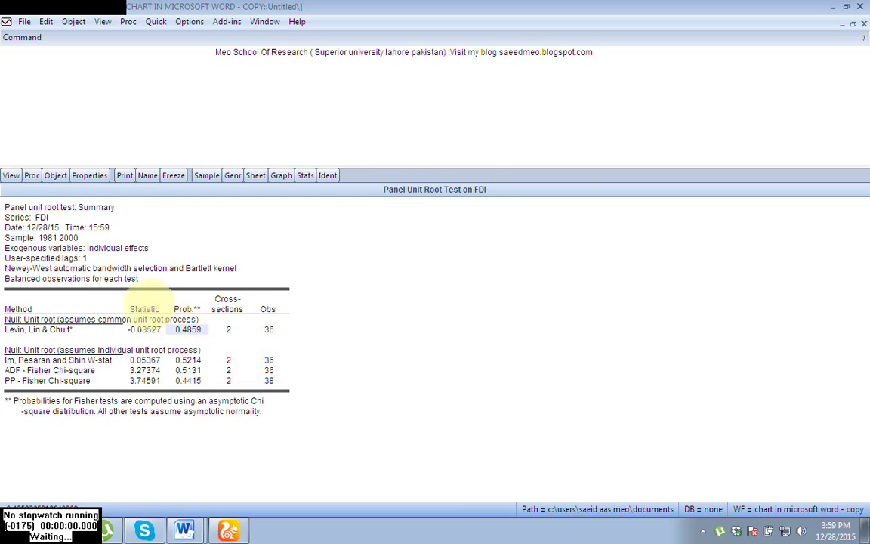
click(11, 175)
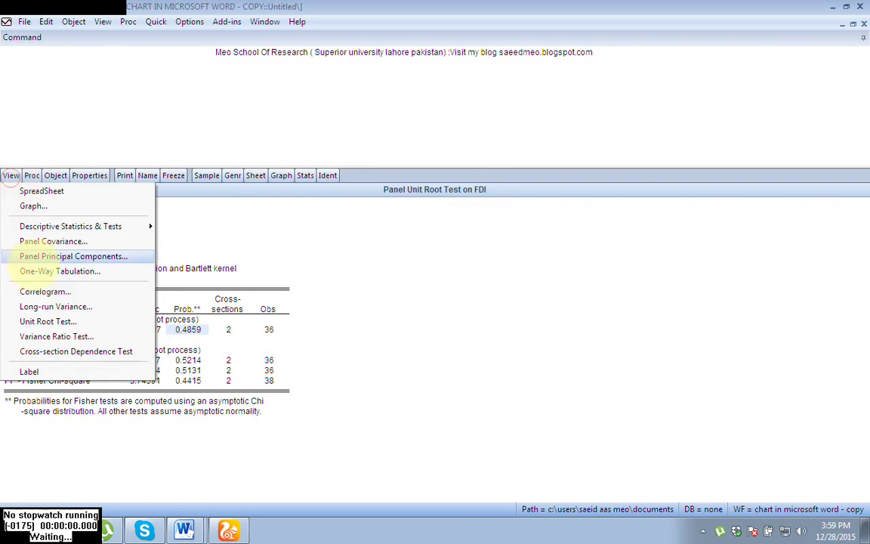
click(47, 321)
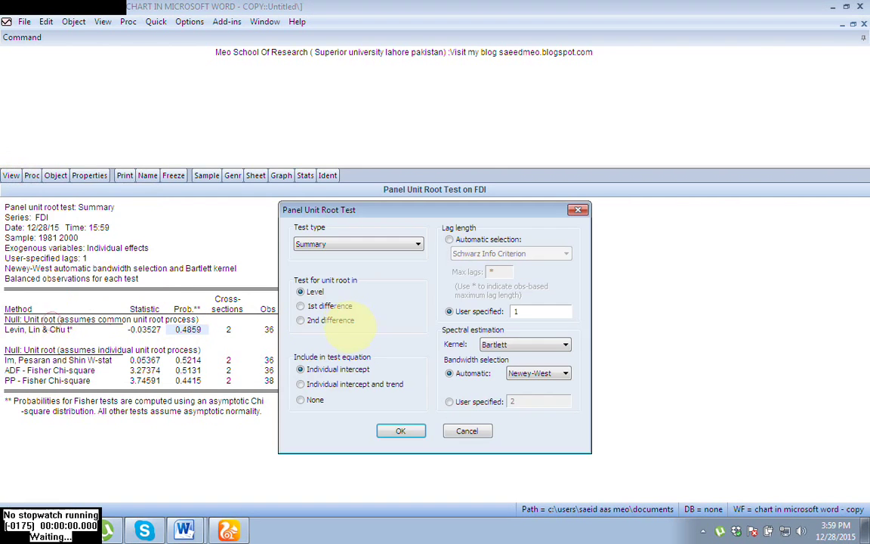
click(310, 306)
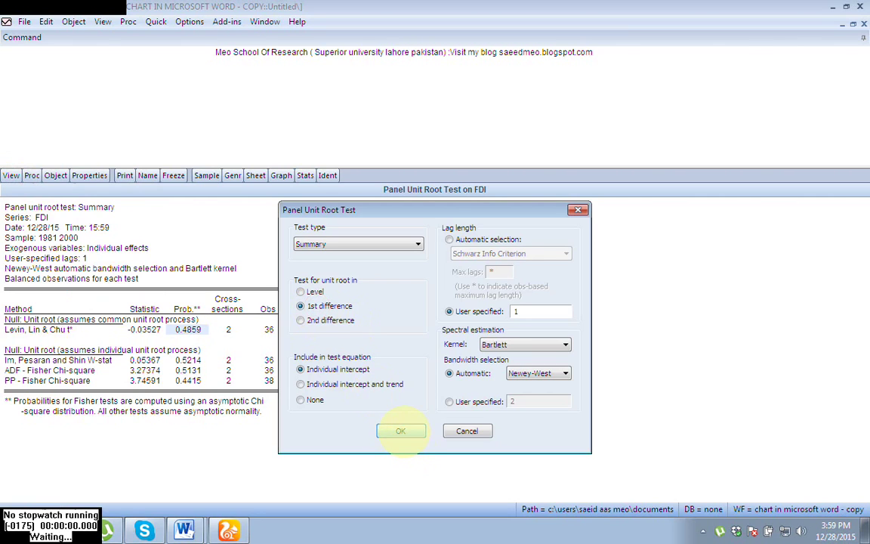
click(401, 431)
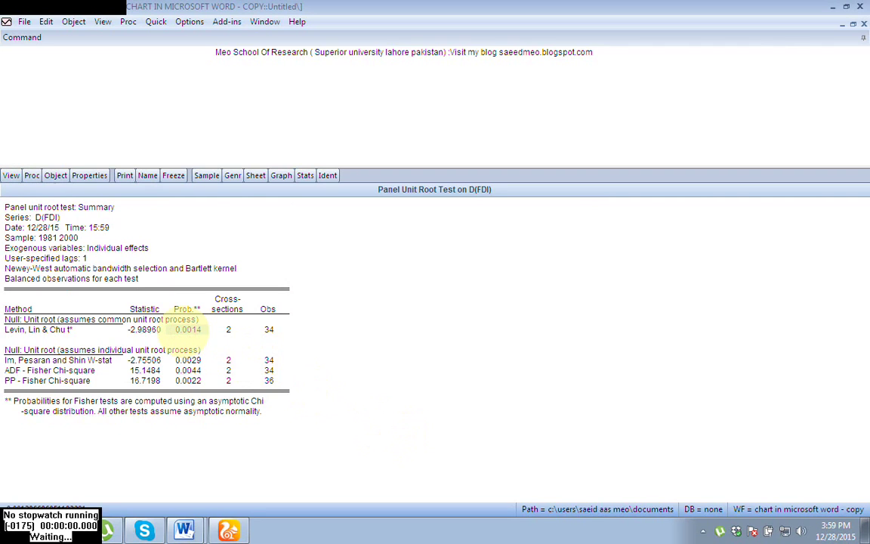
Step: Examine the Levin, Lin & Chu, Im, Pesaran and Shin, ADF and PP rows and probabilities in the D(FDI) results
click(23, 330)
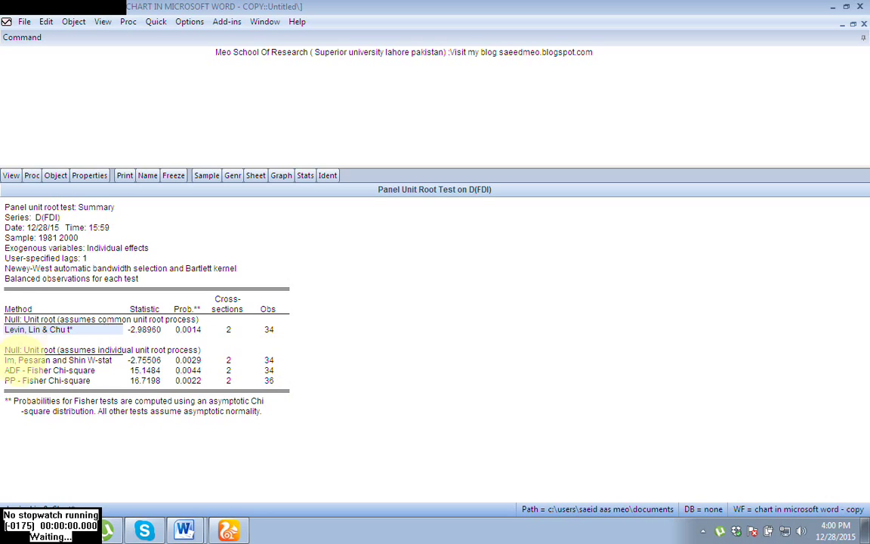
click(13, 370)
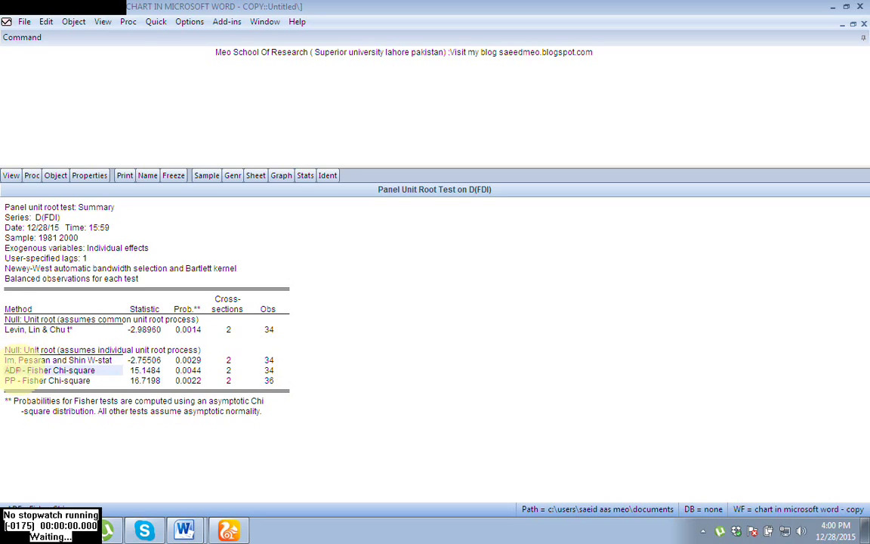
click(14, 380)
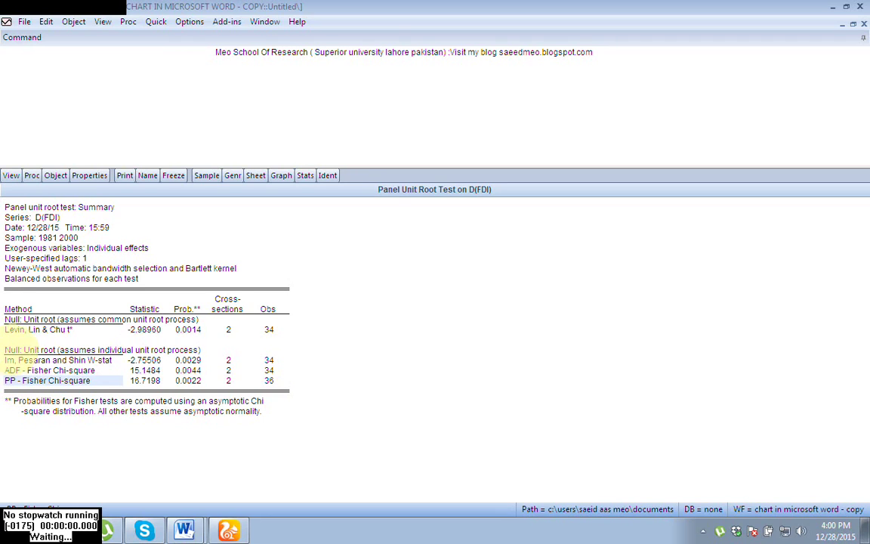
click(17, 330)
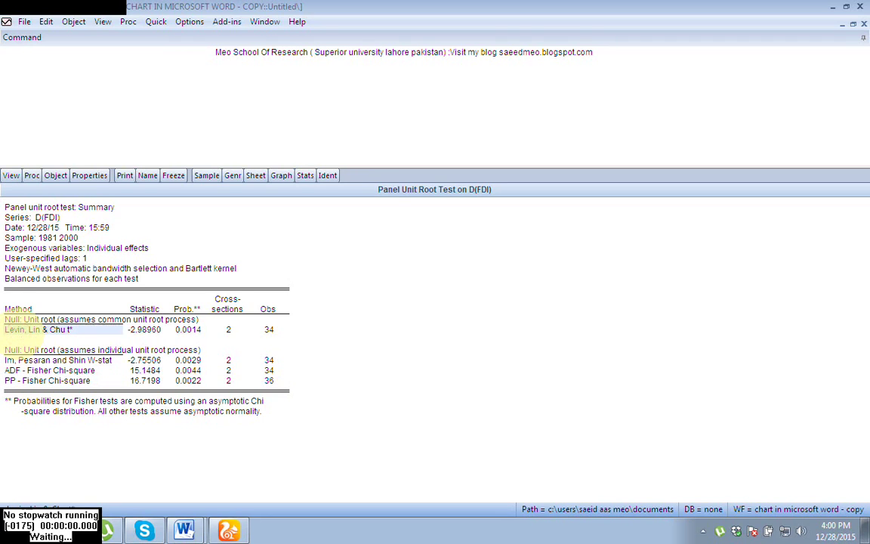
click(29, 360)
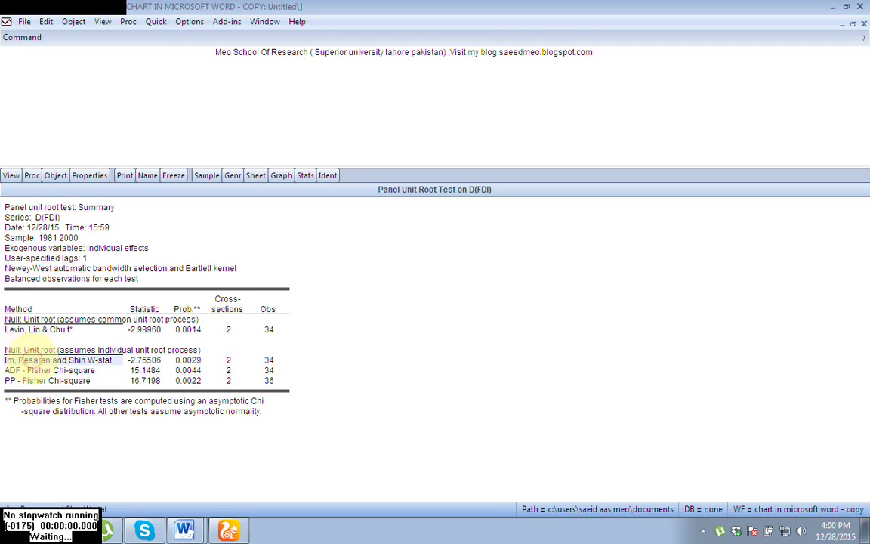
click(188, 327)
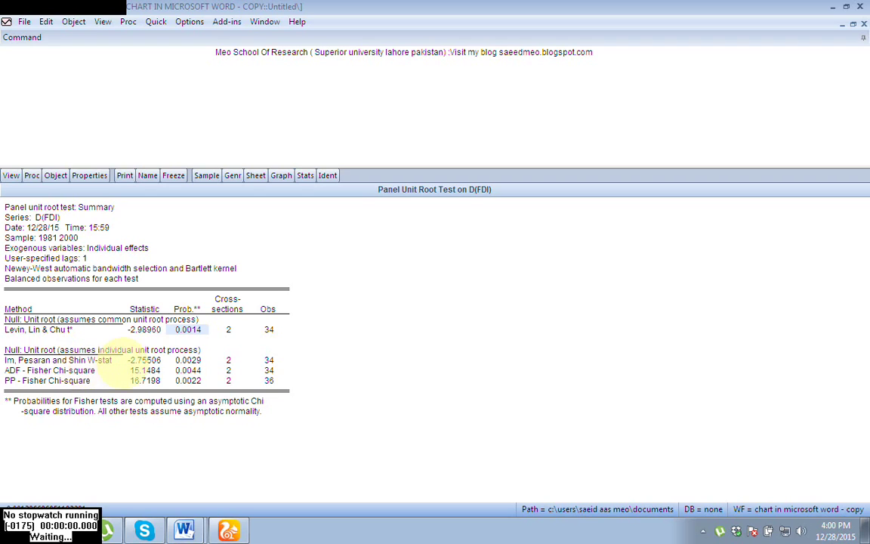
click(188, 361)
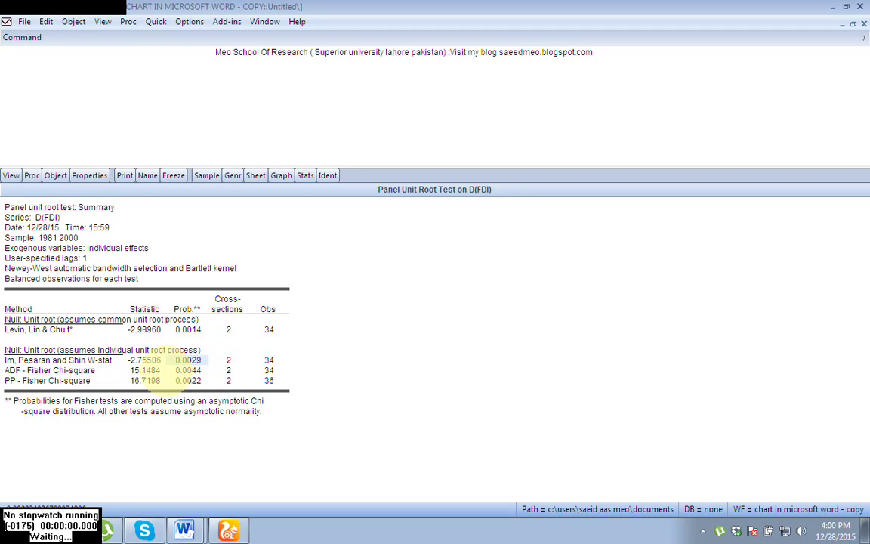
Step: Switch to Word's final document and review the Variables and Statistics values columns of Table 4.2 Unit root test
click(185, 530)
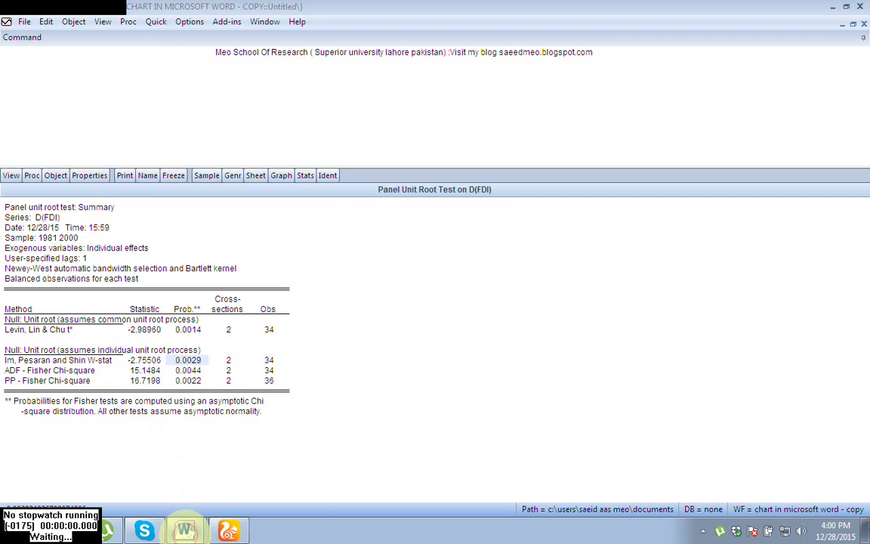
click(163, 476)
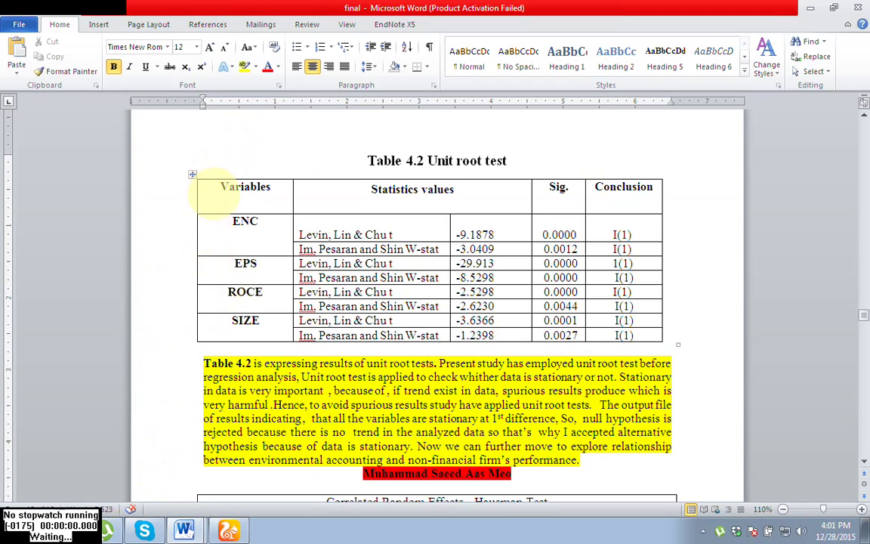
click(221, 186)
drag(221, 187, 241, 345)
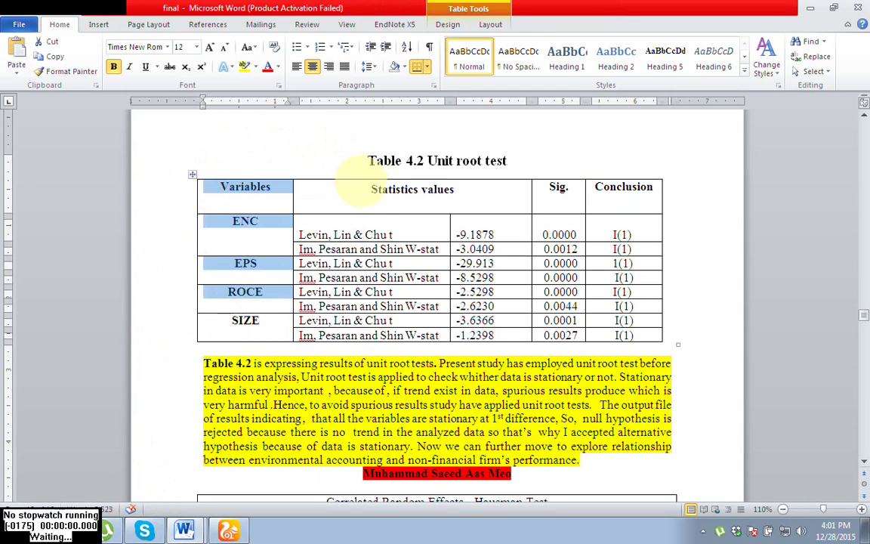
click(383, 190)
drag(369, 188, 424, 189)
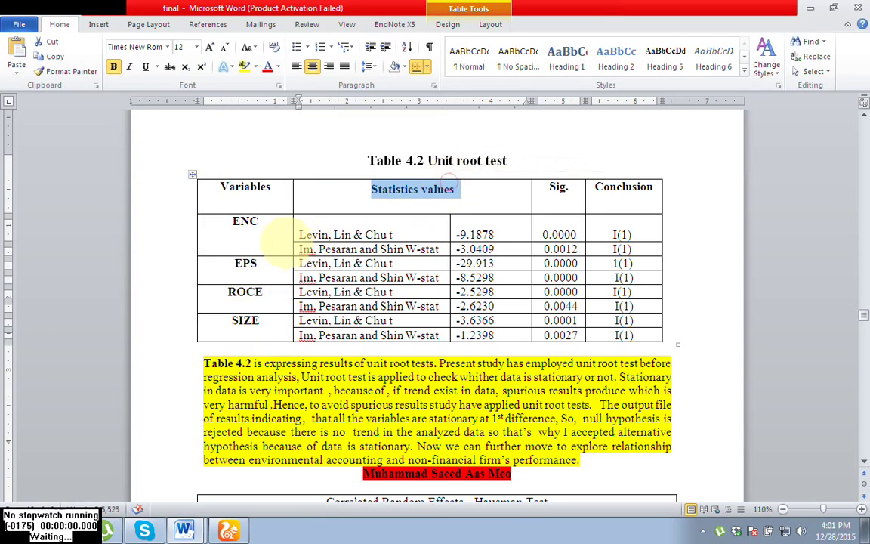
click(297, 232)
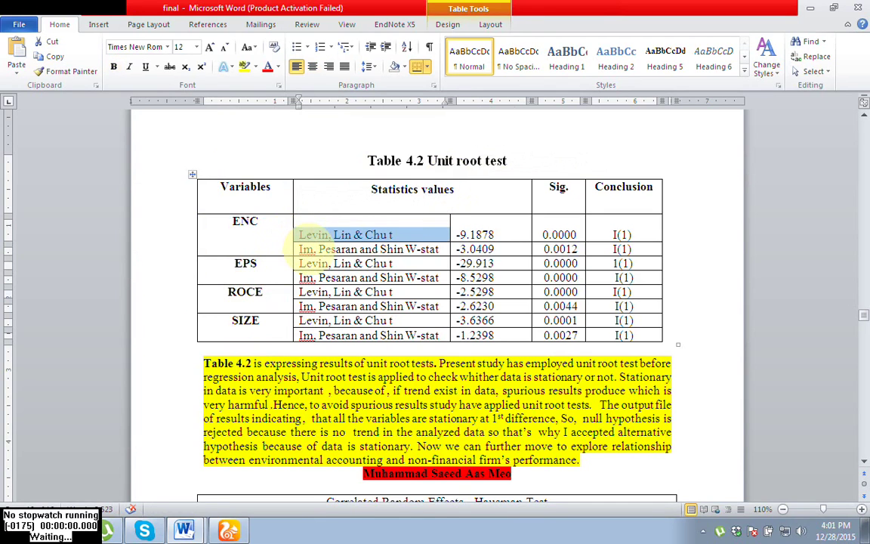
click(306, 243)
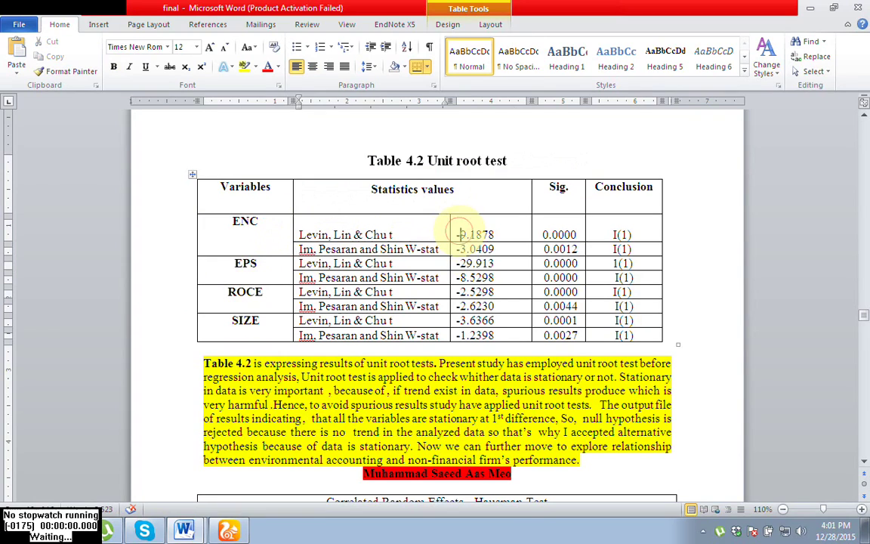
drag(459, 235, 468, 250)
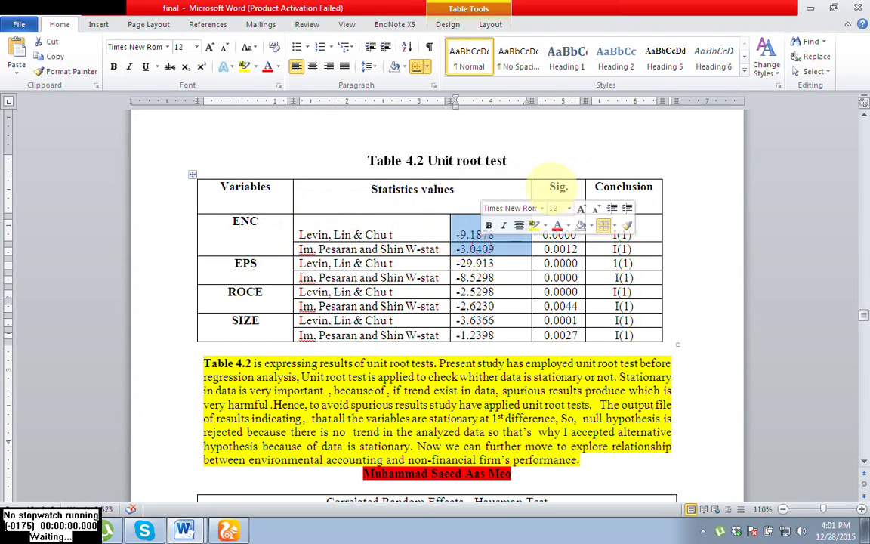
Step: Review the Sig. and Conclusion columns of Table 4.2 for the two ENC rows
click(554, 175)
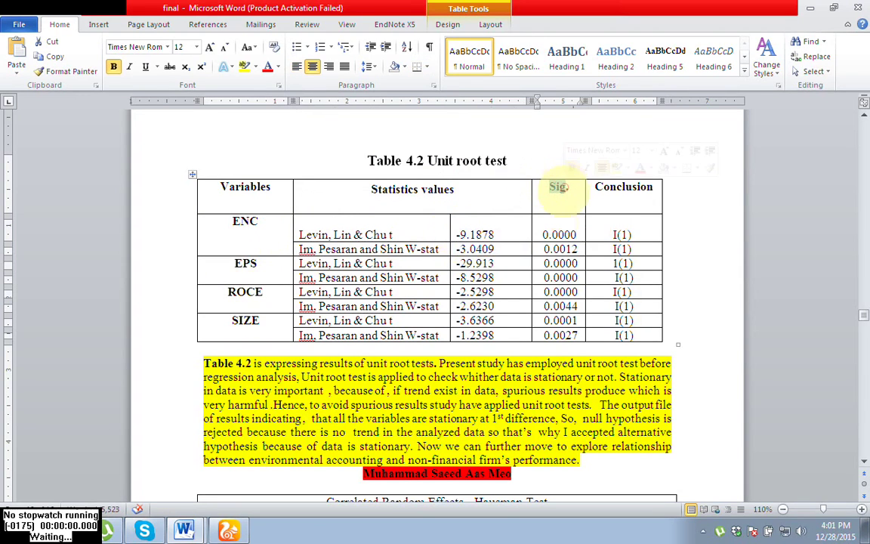
drag(550, 234, 558, 248)
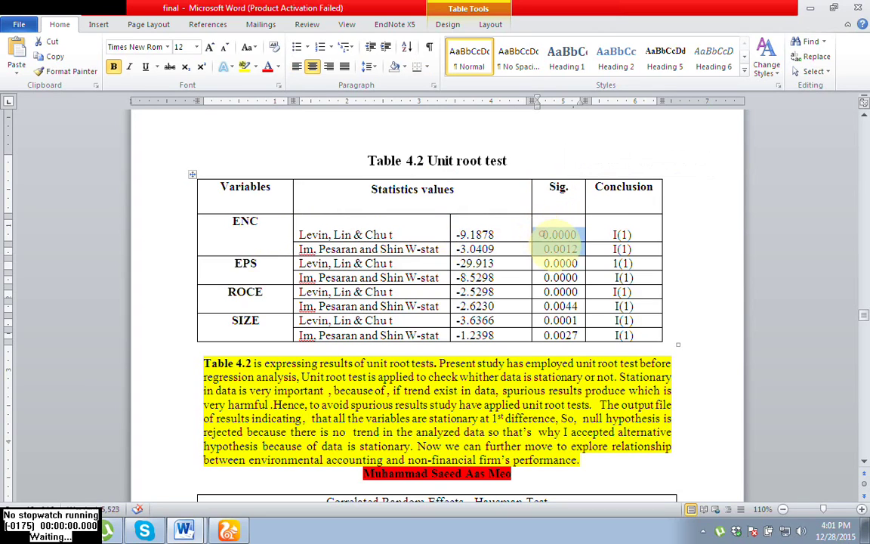
click(611, 186)
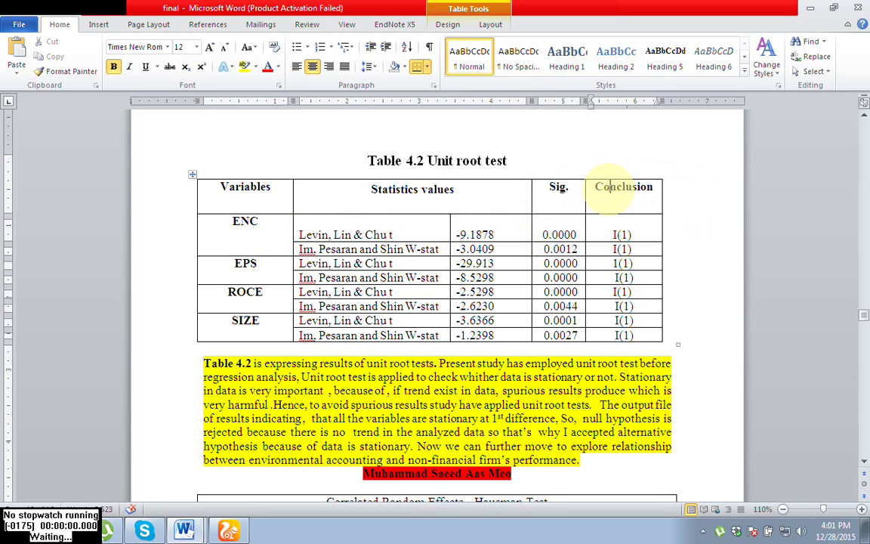
drag(611, 187, 631, 187)
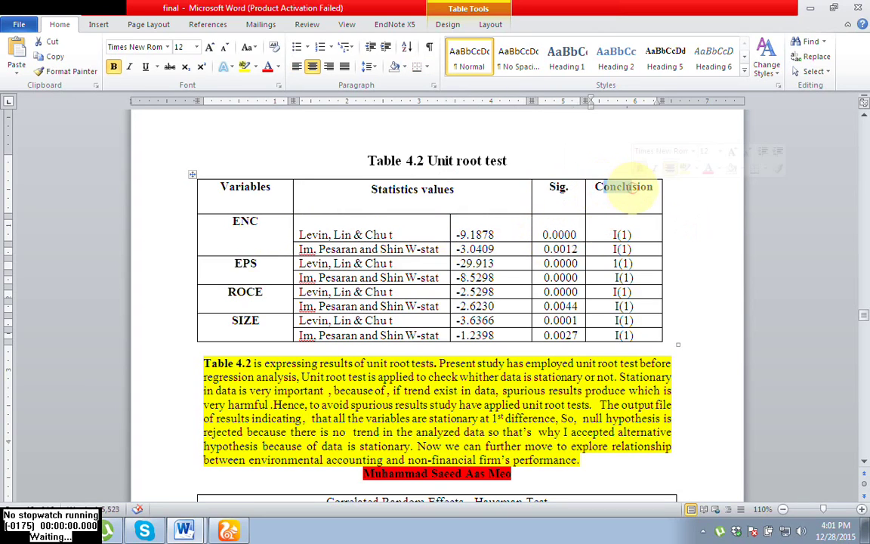
click(616, 234)
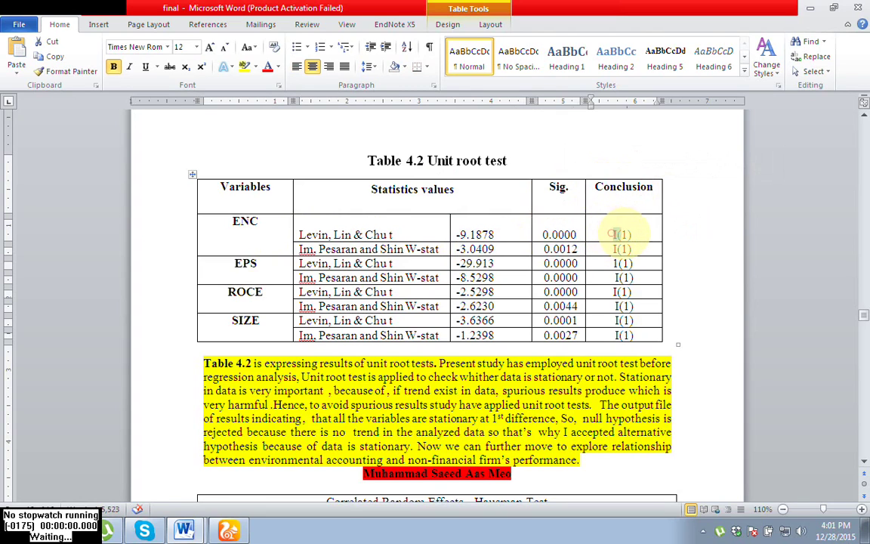
double_click(616, 234)
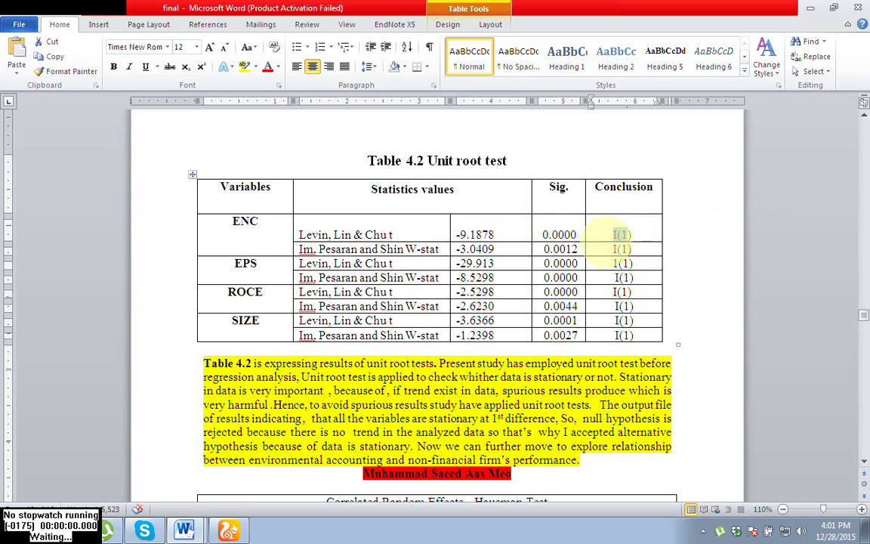
click(611, 248)
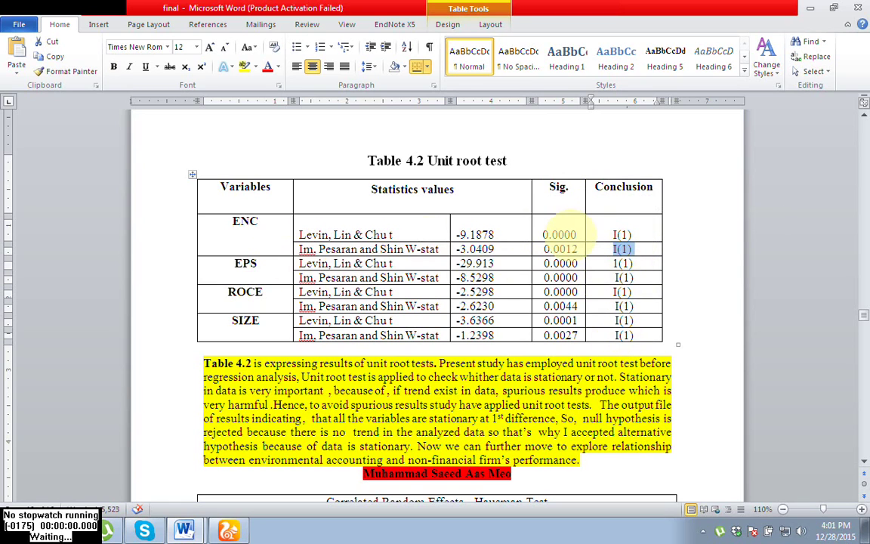
Step: Change the number in parentheses to 0 in both EPS Conclusion cells of Table 4.2
key(Delete)
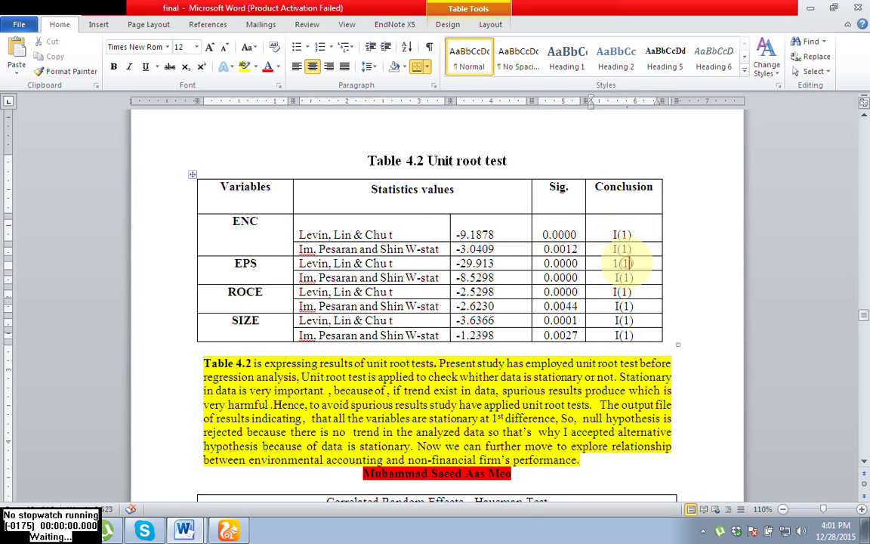
text(0)
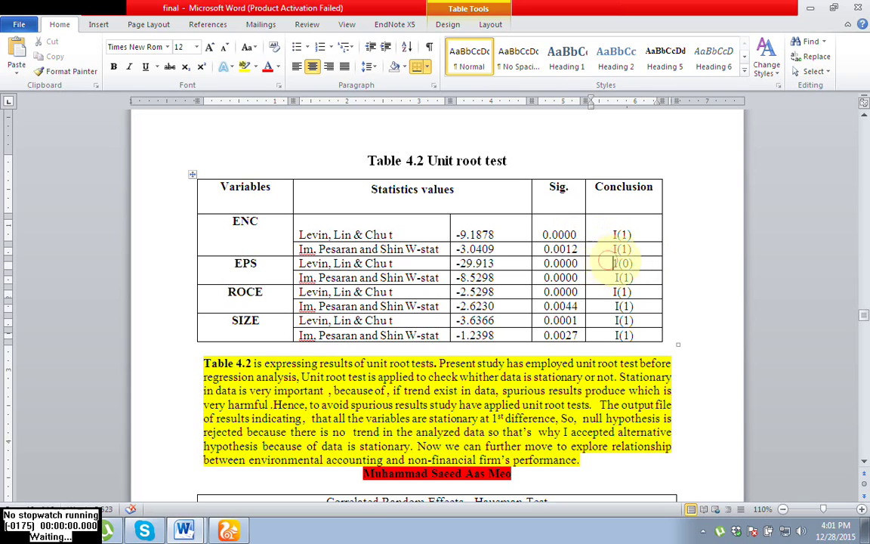
drag(612, 263, 634, 263)
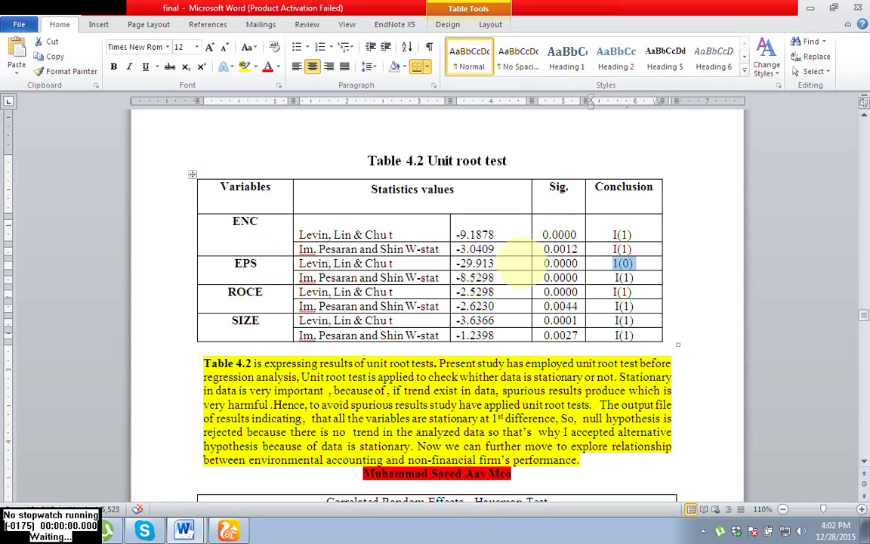
click(627, 263)
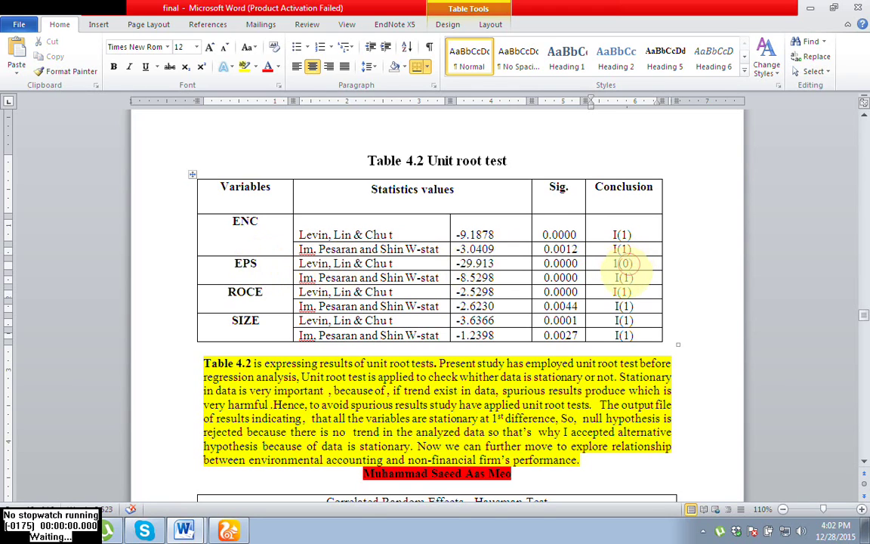
click(625, 277)
key(BackSpace)
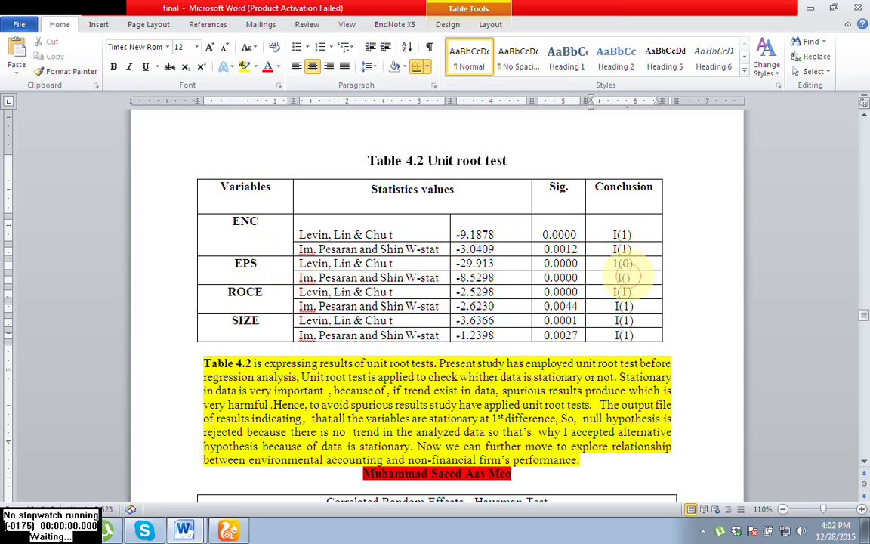
text(0)
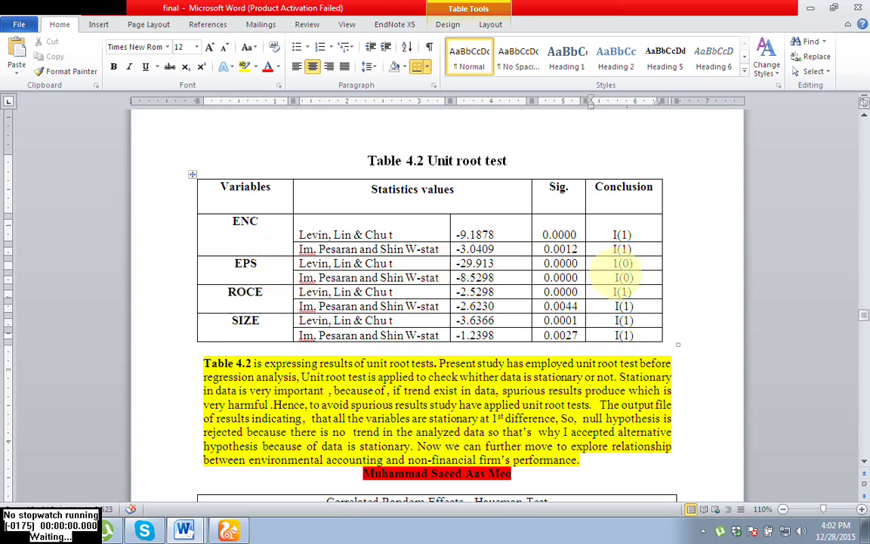
double_click(624, 277)
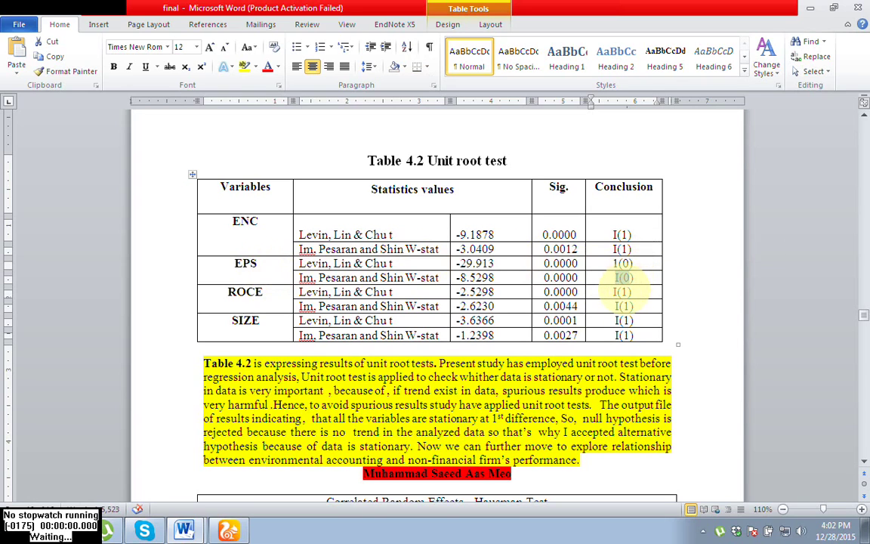
Step: Change both ROCE Conclusion cells of Table 4.2 to I(2)
click(621, 292)
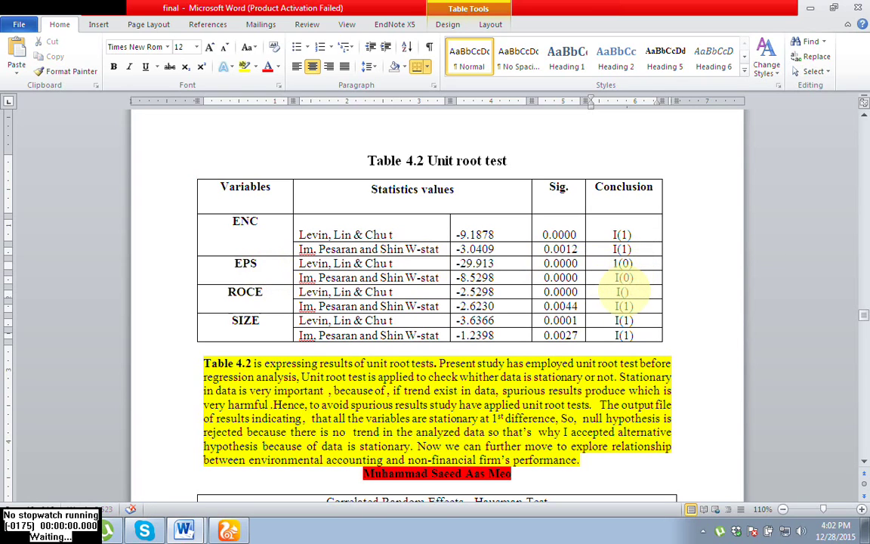
text(2)
click(627, 306)
key(BackSpace)
text(2)
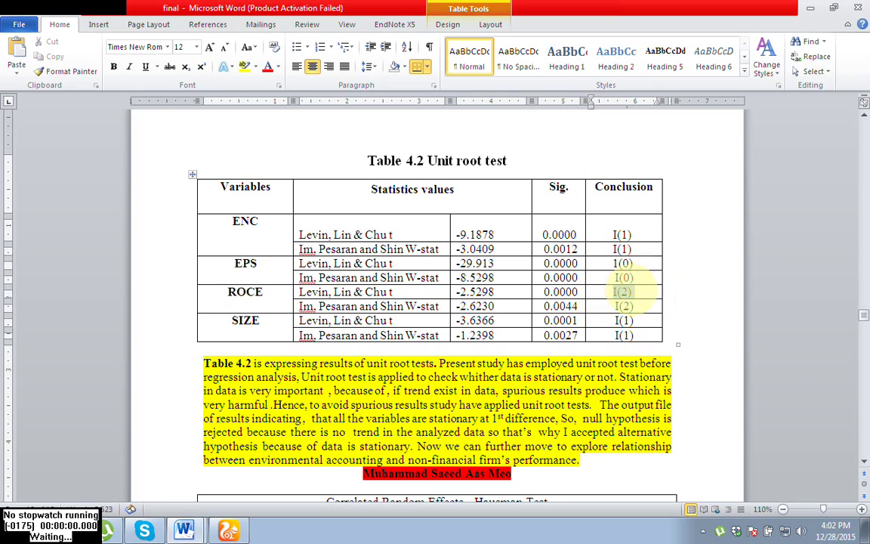
Step: Review the ROCE variable in Table 4.2, comparing the Conclusion entries for its Levin, Lin & Chu and Im, Pesaran and Shin rows
drag(612, 291, 634, 292)
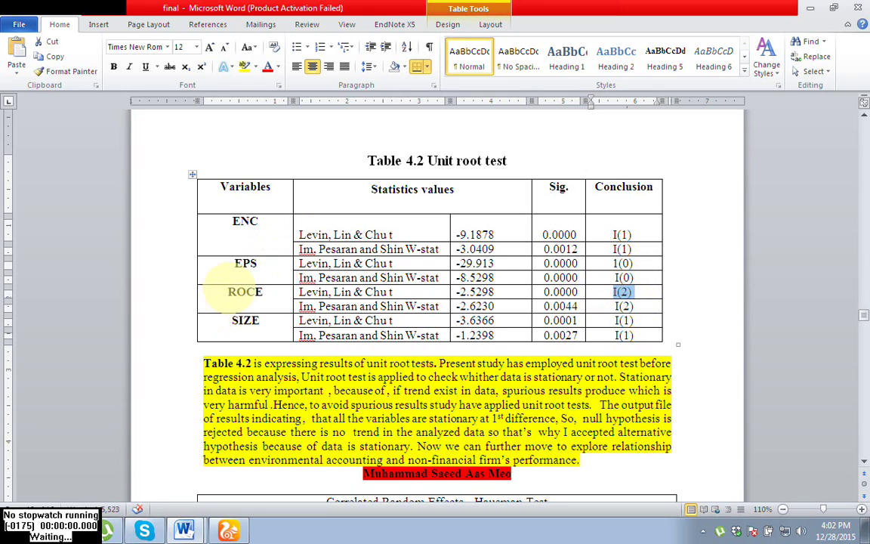
click(230, 292)
drag(228, 292, 263, 292)
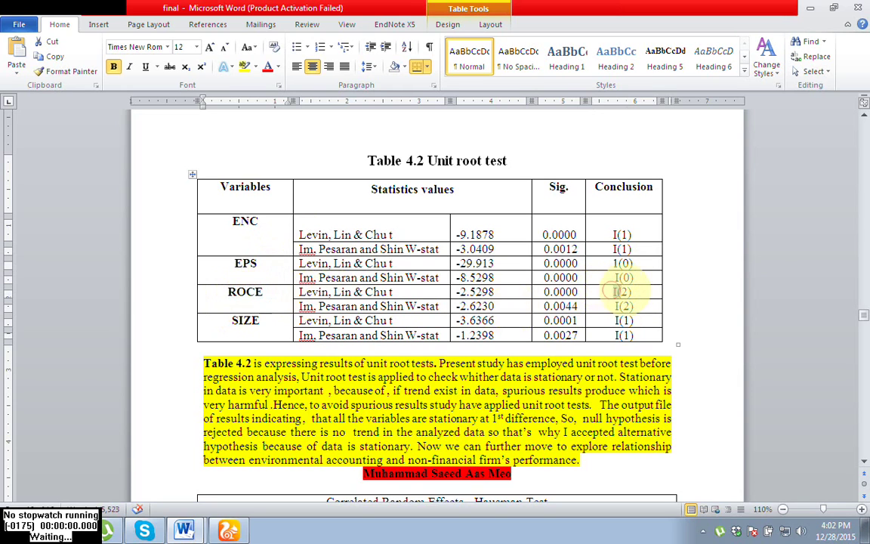
drag(632, 292, 613, 291)
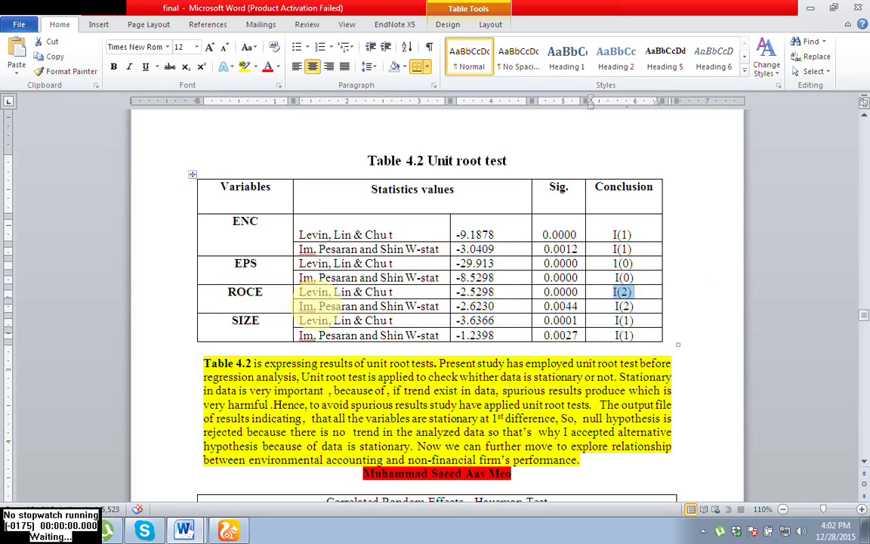
drag(319, 306, 359, 306)
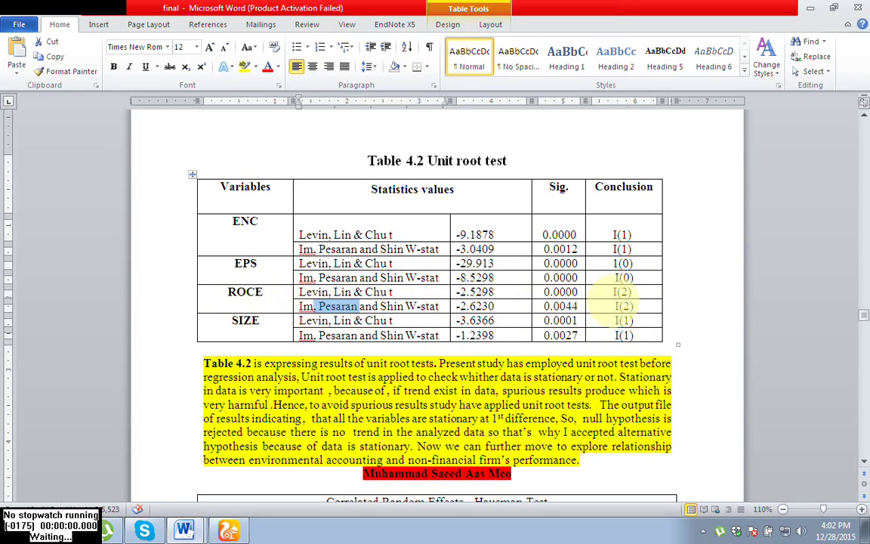
click(623, 306)
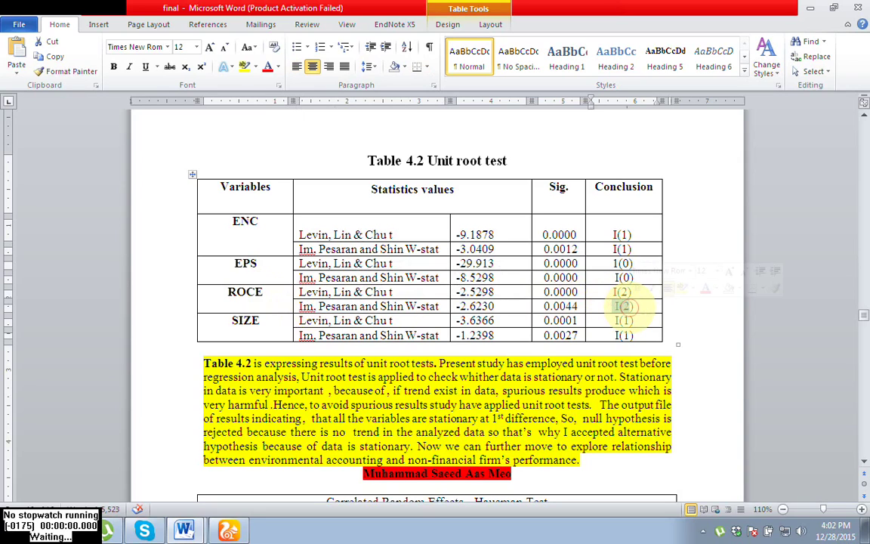
double_click(623, 306)
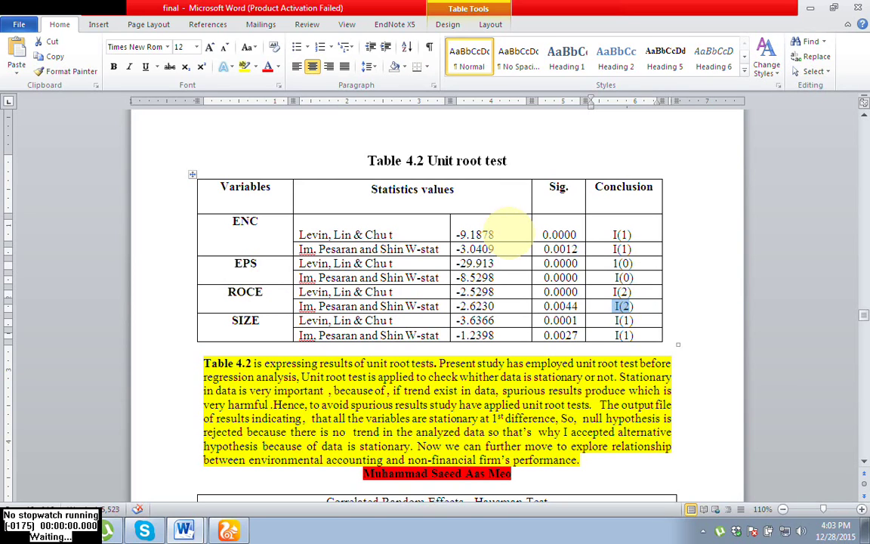
text(I(2))
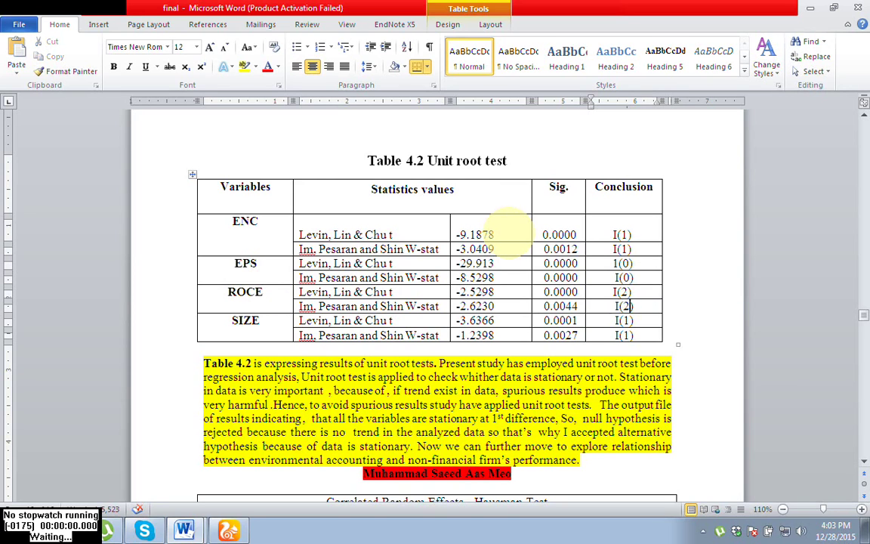